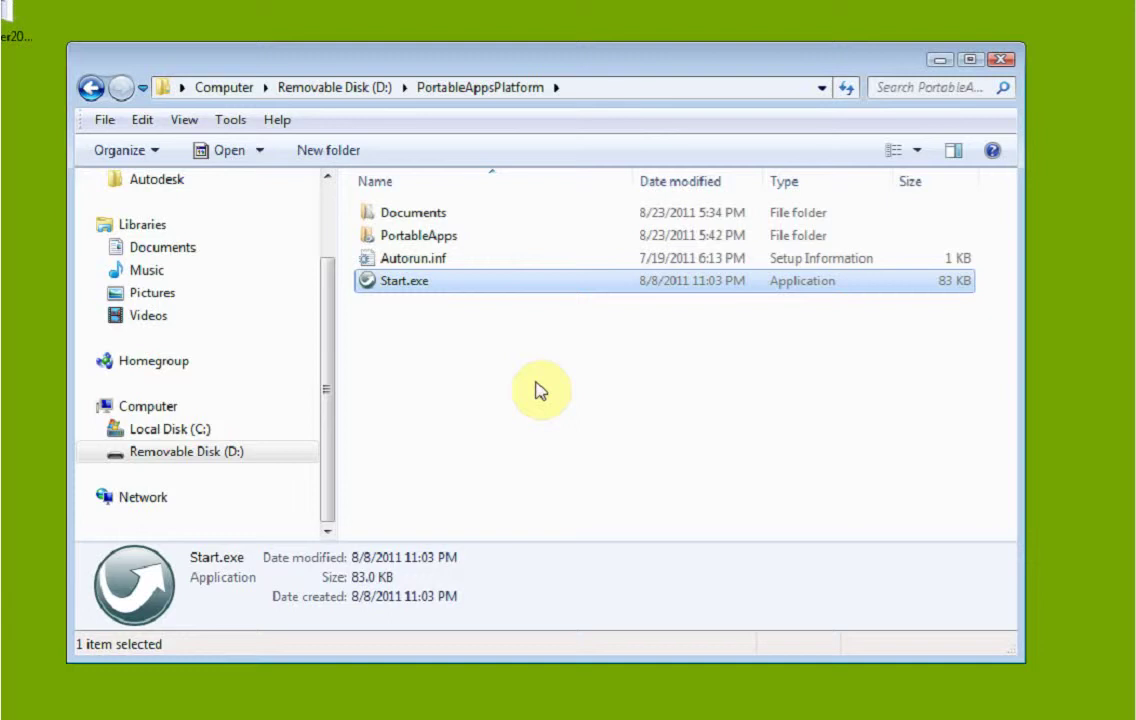
Launch the PortableApps platform from Start.exe and start 7-Zip Portable.
double_click(388, 280)
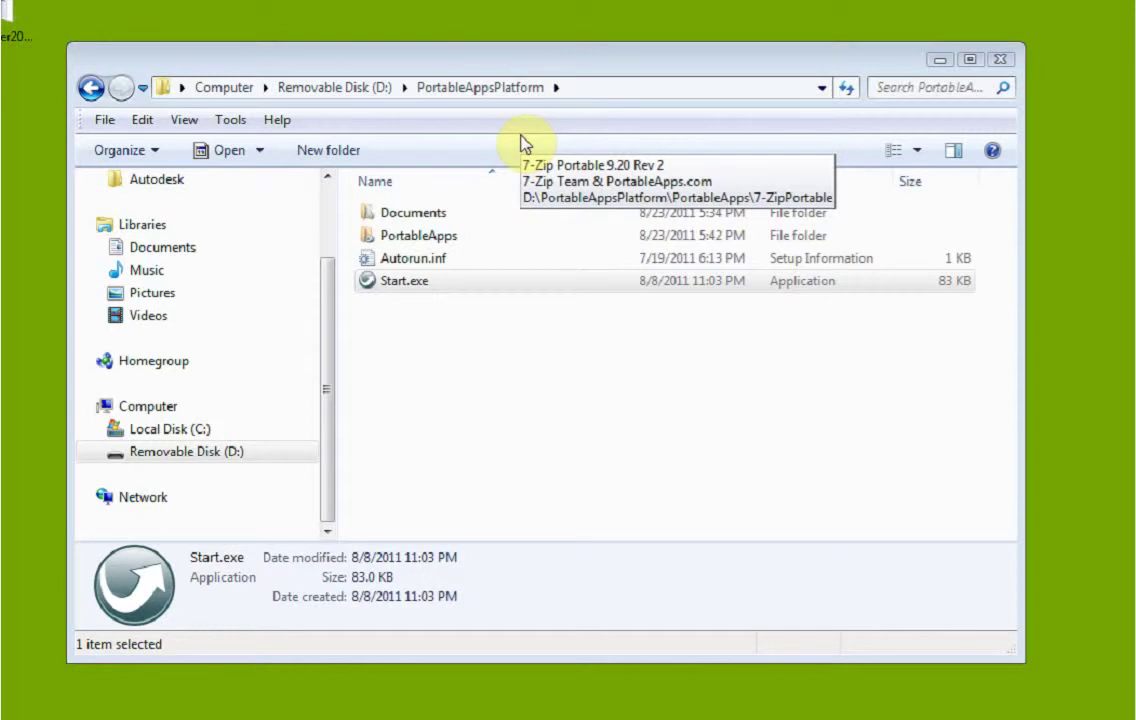
click(520, 136)
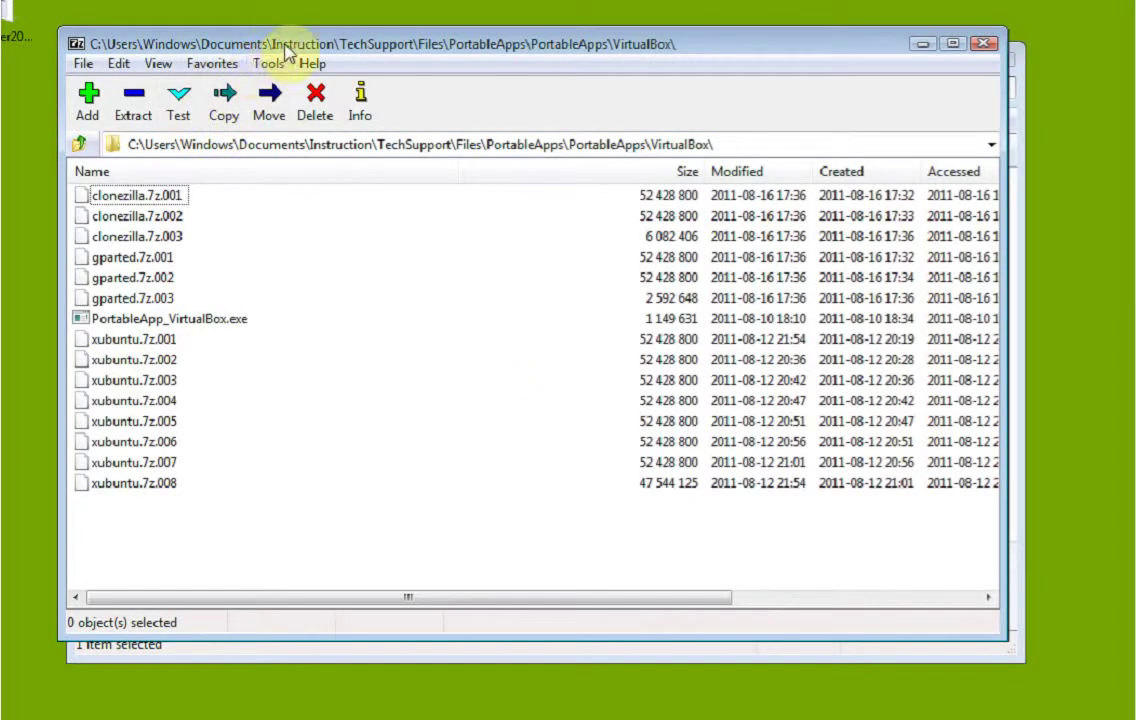
Move and enlarge the 7-Zip window, and look over the File menu.
drag(270, 47, 236, 43)
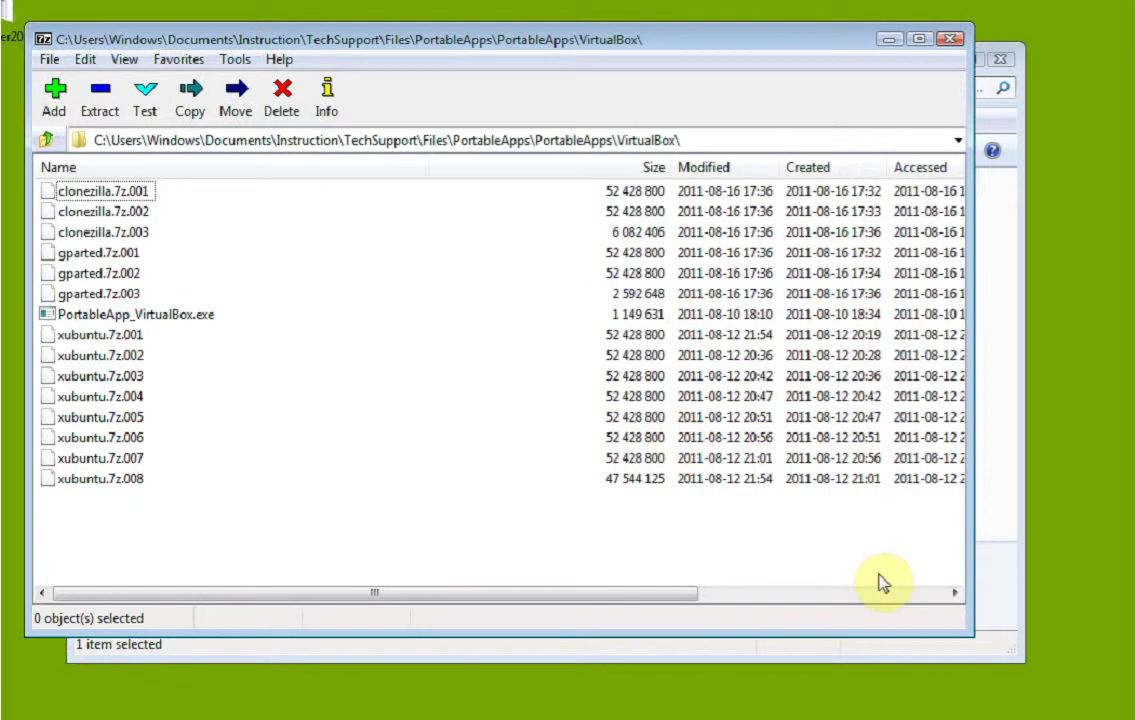
drag(966, 632, 1085, 682)
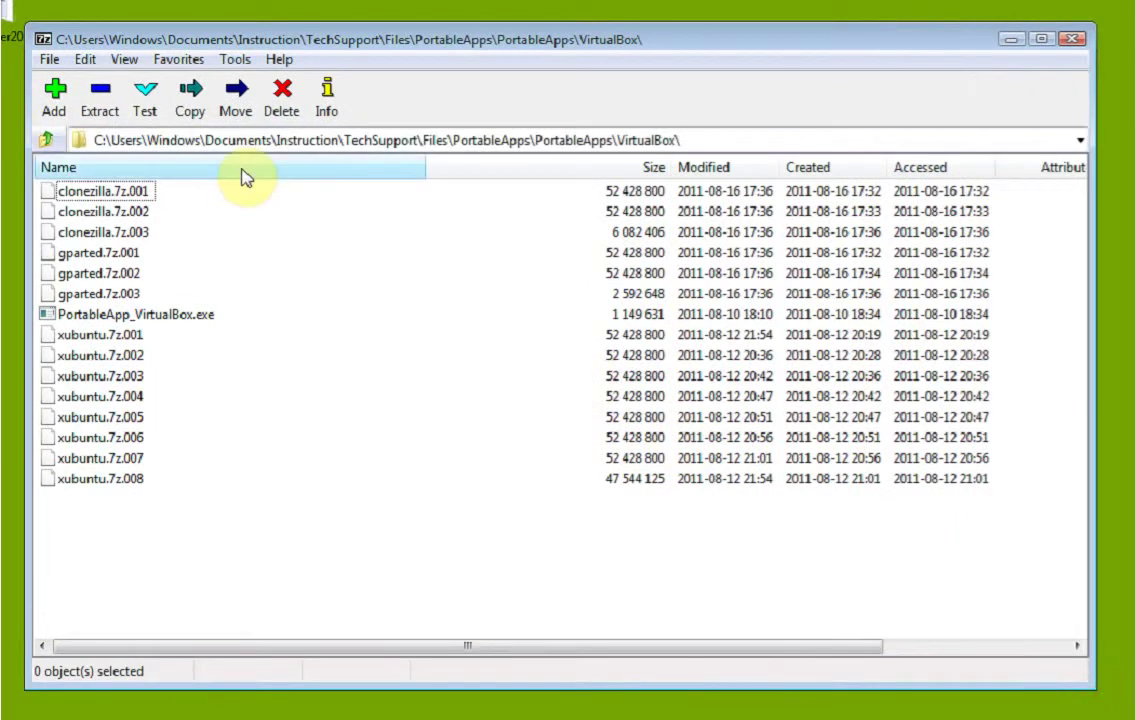
click(49, 60)
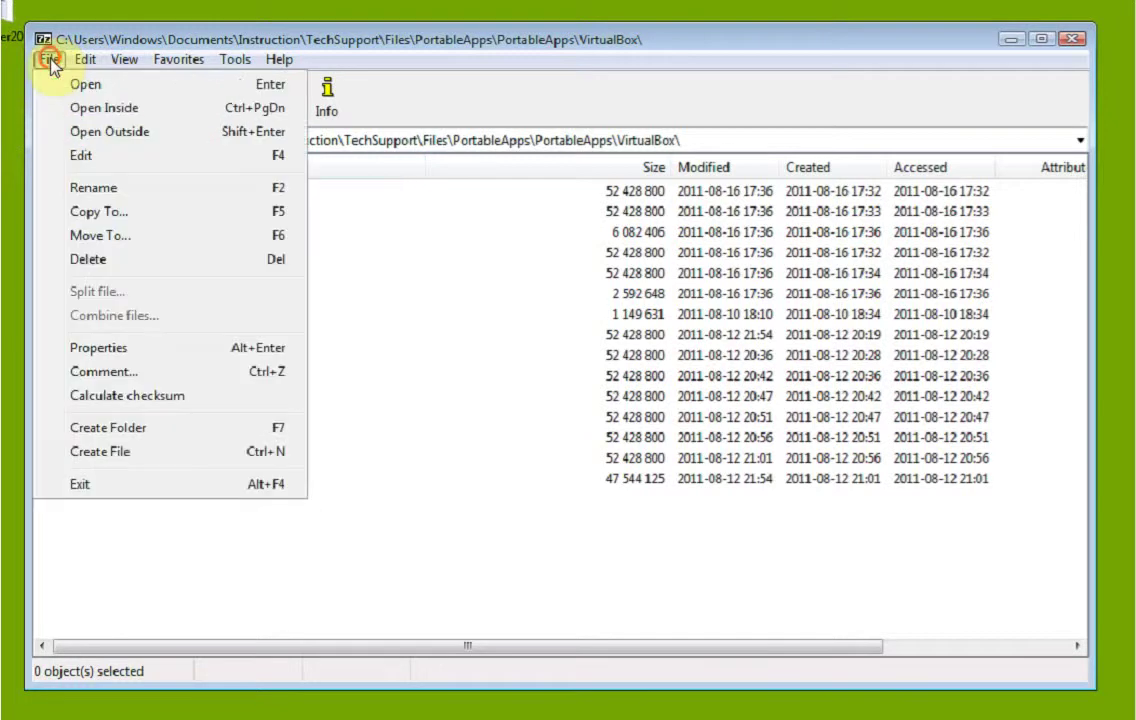
click(290, 40)
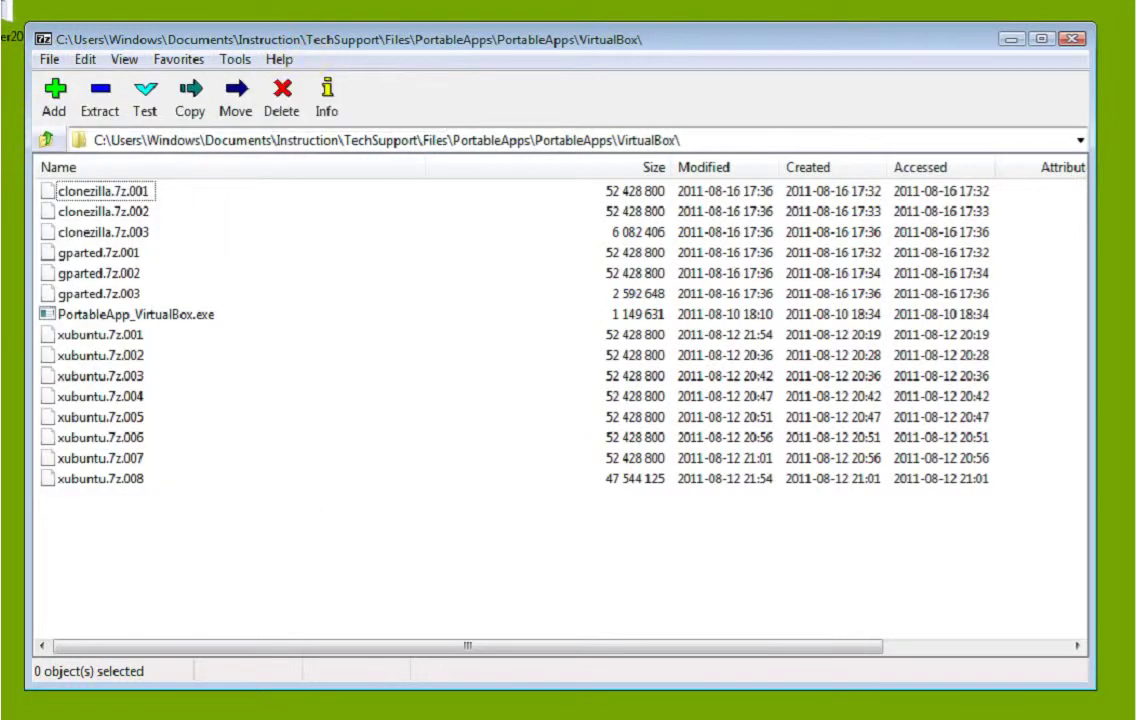
Go up two levels to PortableApps, then open Tutorials and its Scratch folder.
click(47, 140)
click(47, 140)
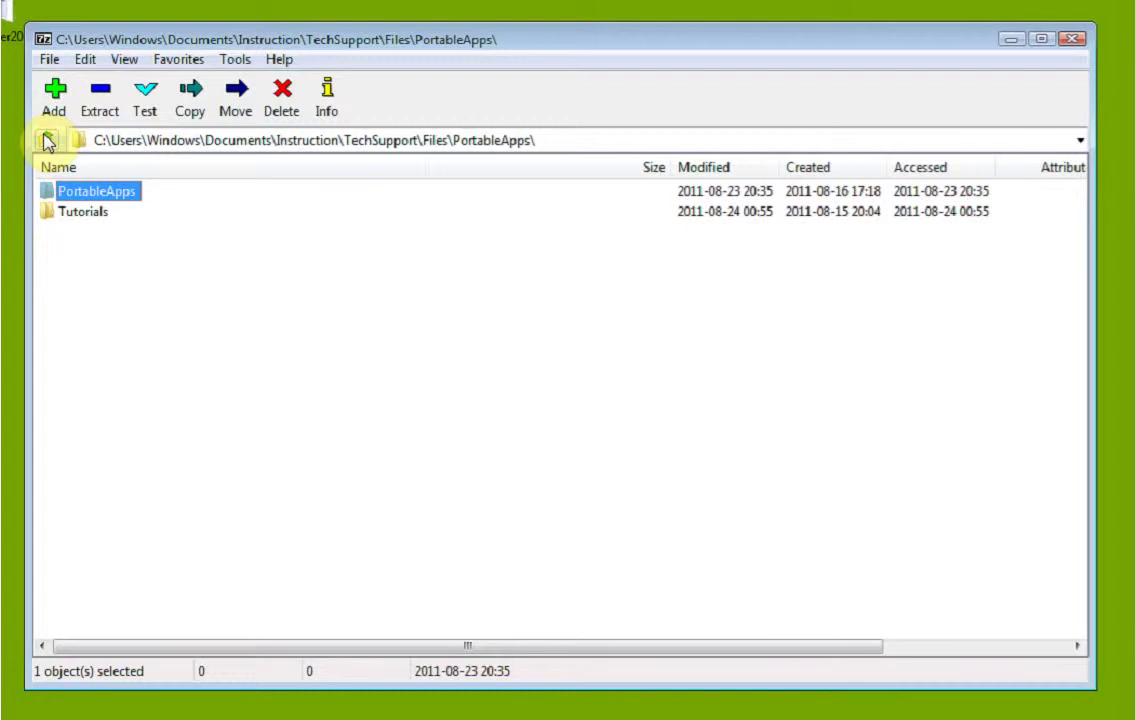
double_click(92, 214)
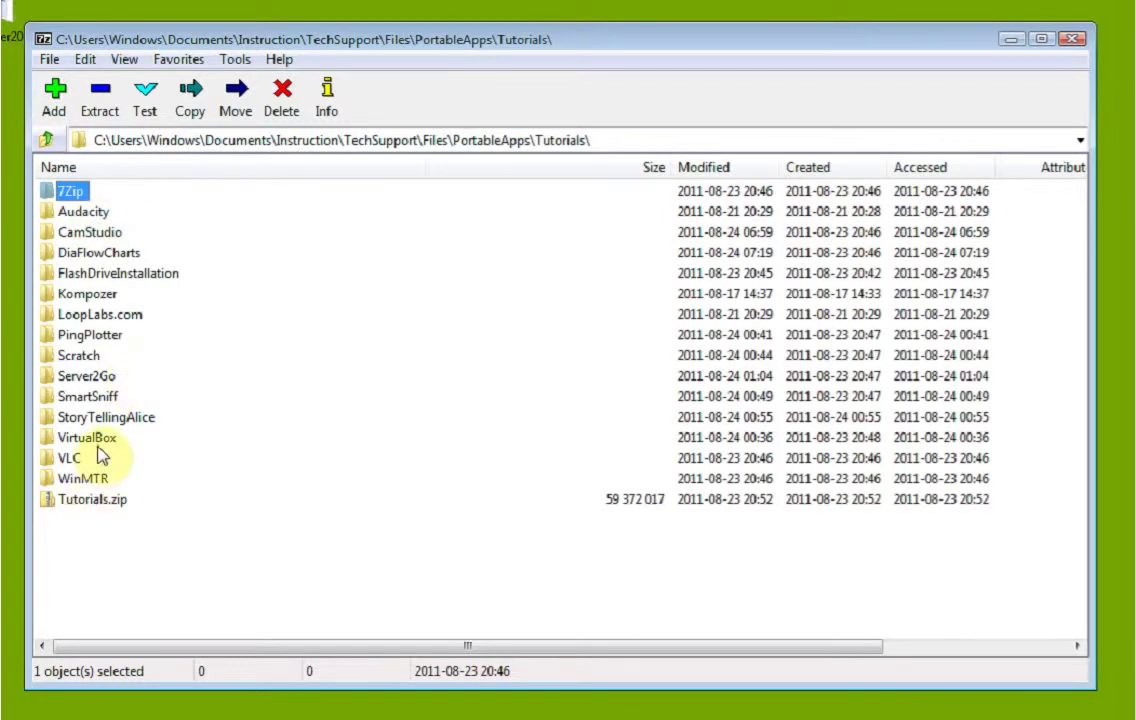
double_click(78, 357)
Box-select the three Tutorial_Scratch files and start adding them to an archive.
click(376, 357)
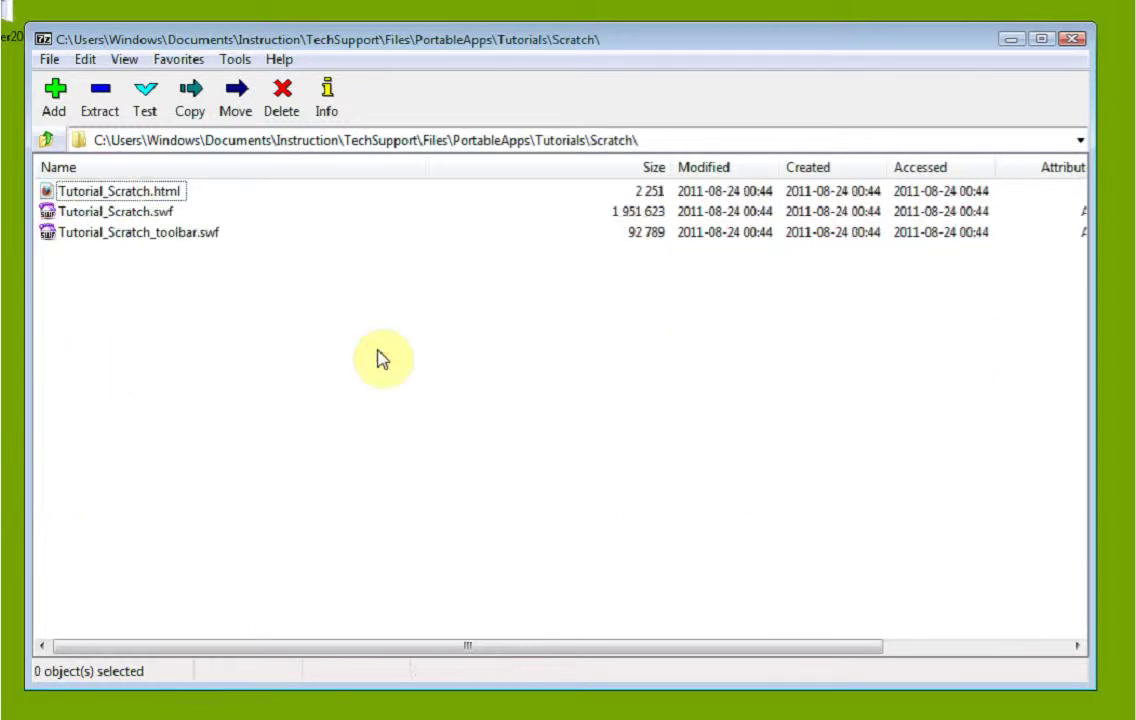
click(169, 272)
drag(169, 276, 76, 190)
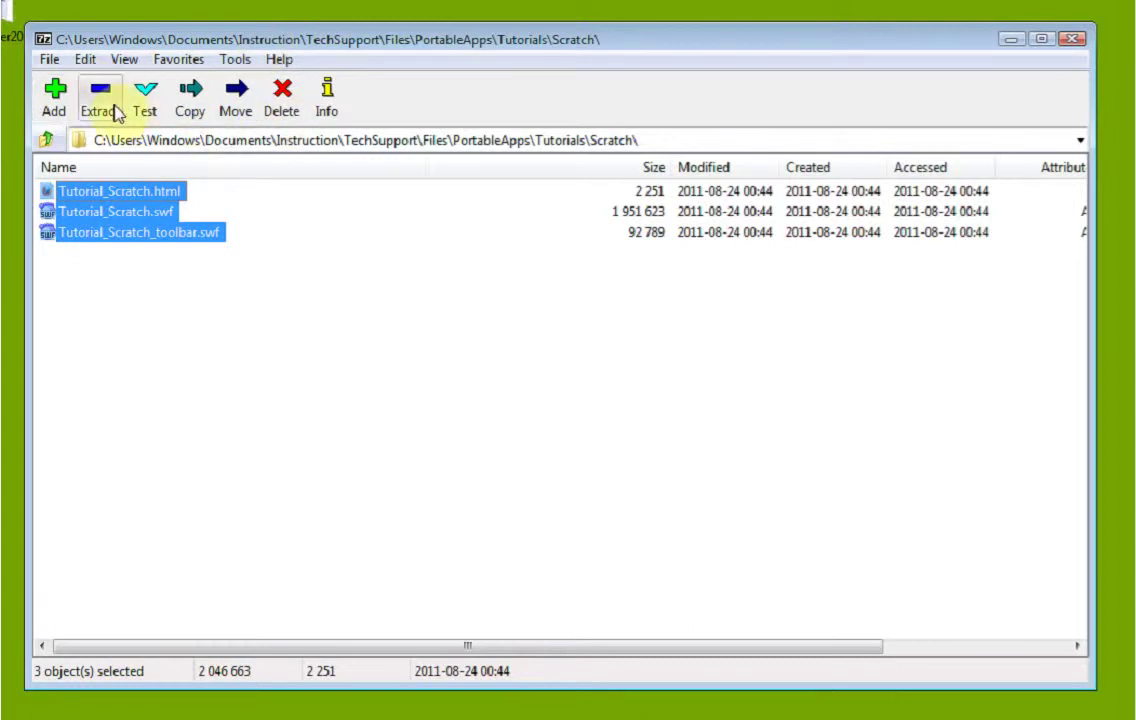
right_click(126, 224)
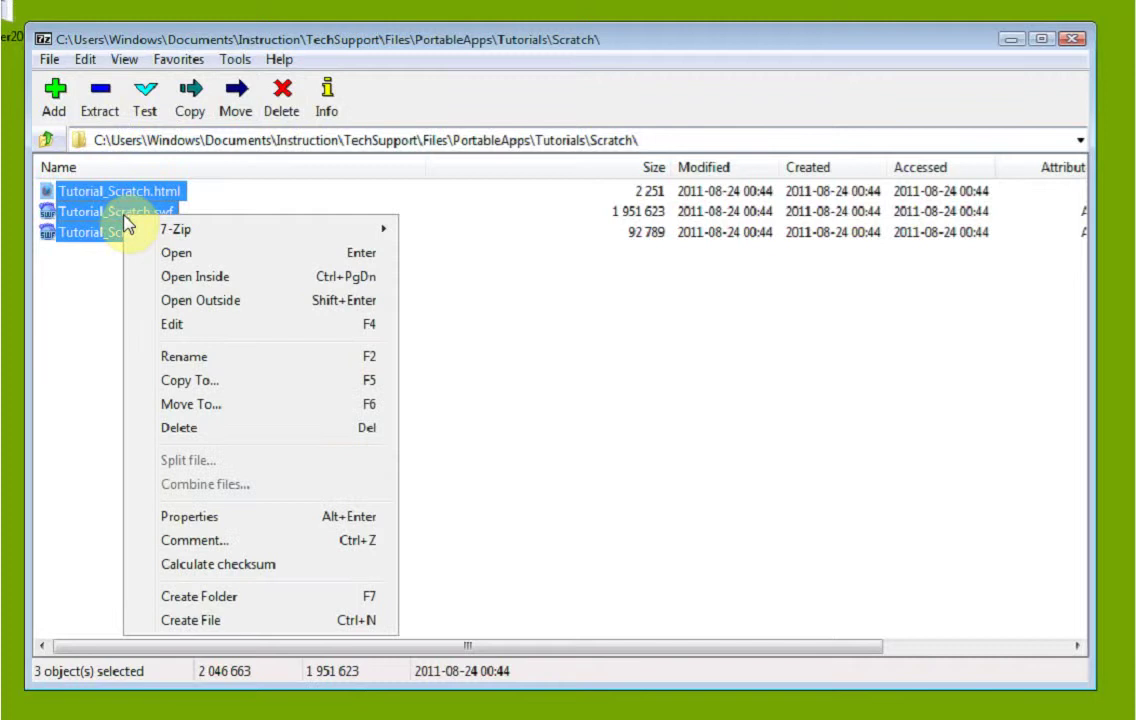
click(199, 40)
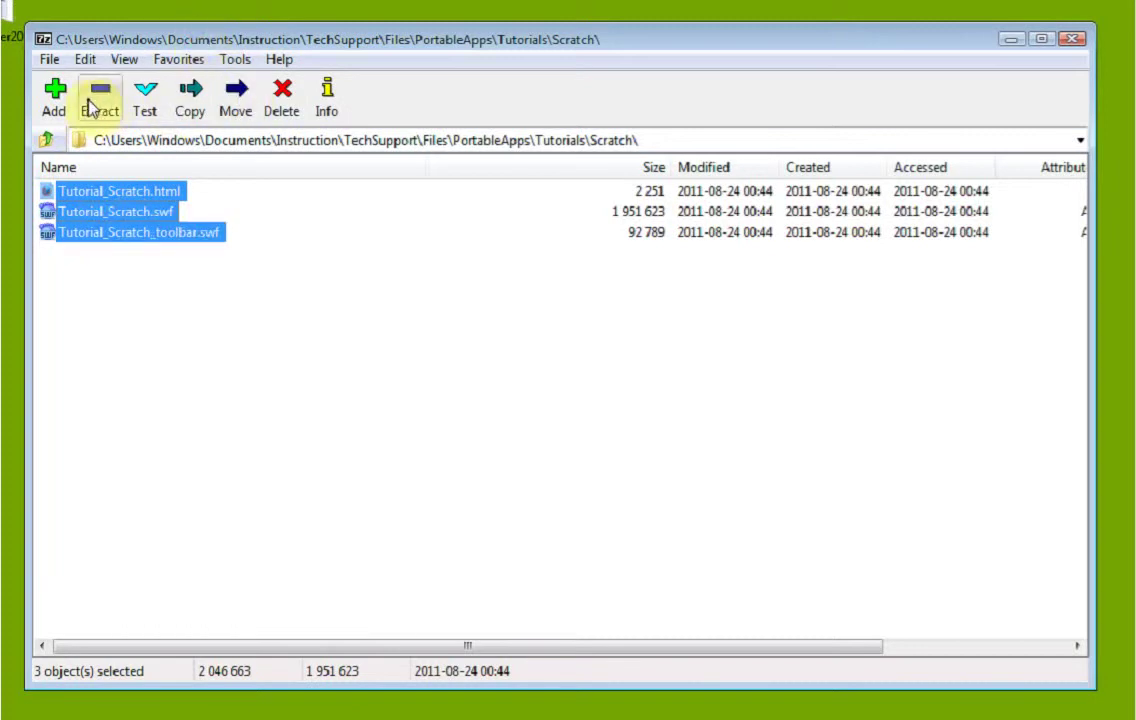
click(53, 110)
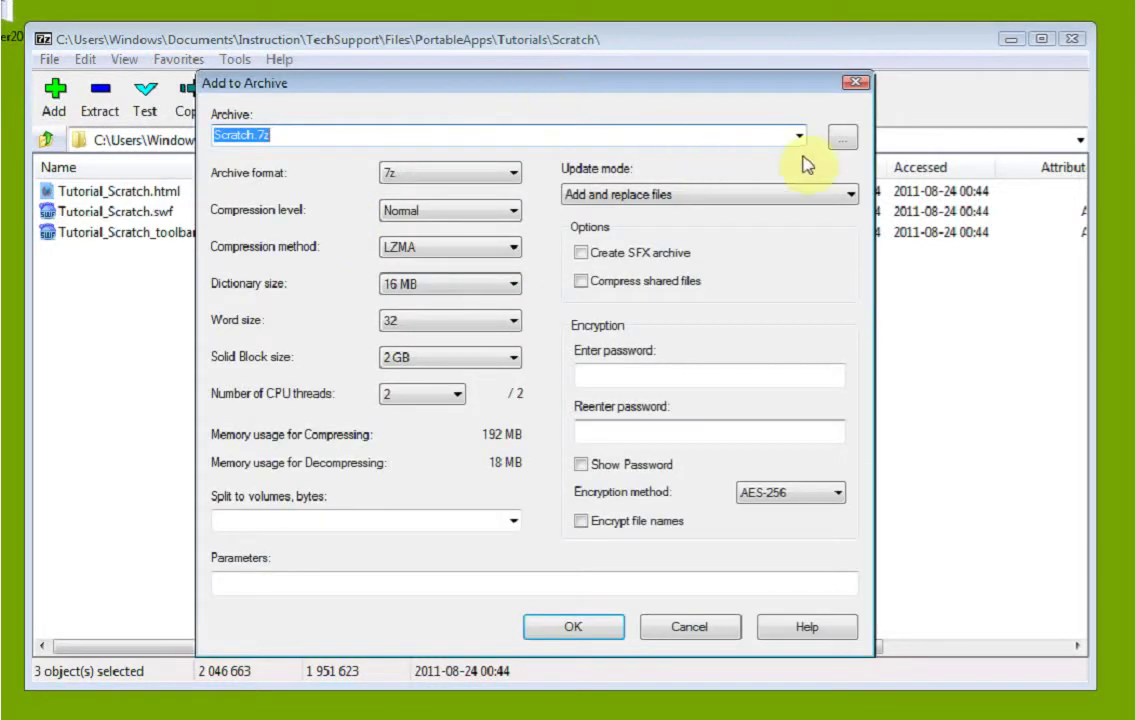
Switch the archive format from 7z to zip and create Scratch.zip.
click(514, 176)
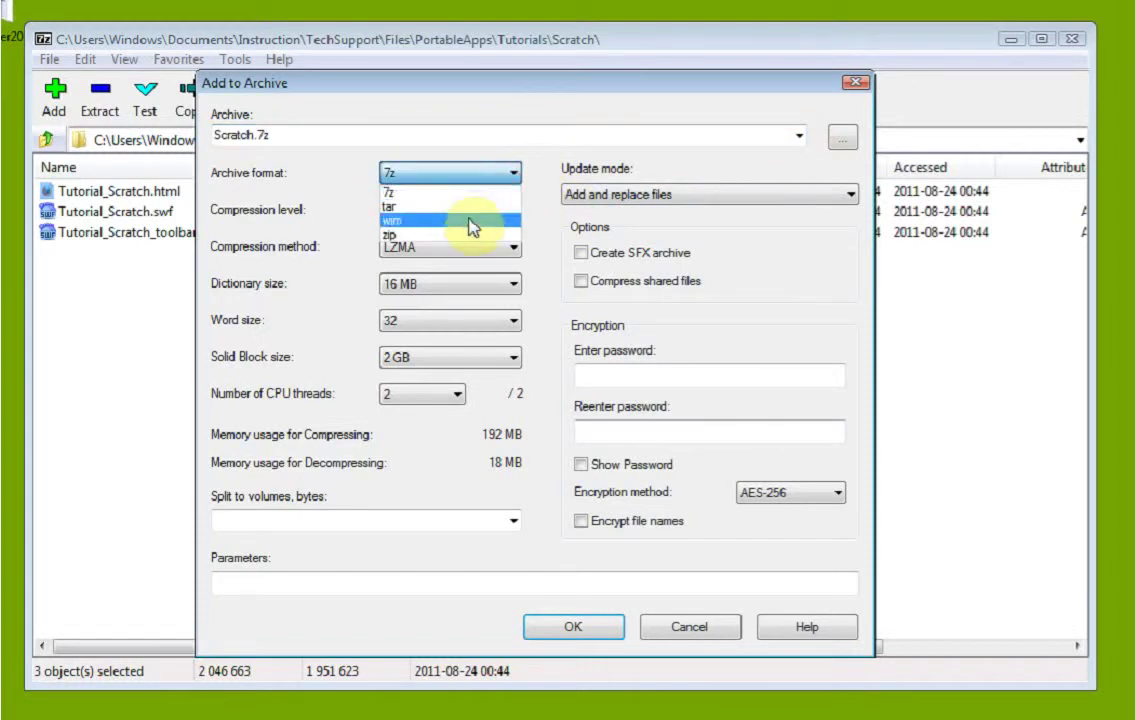
click(554, 167)
click(515, 175)
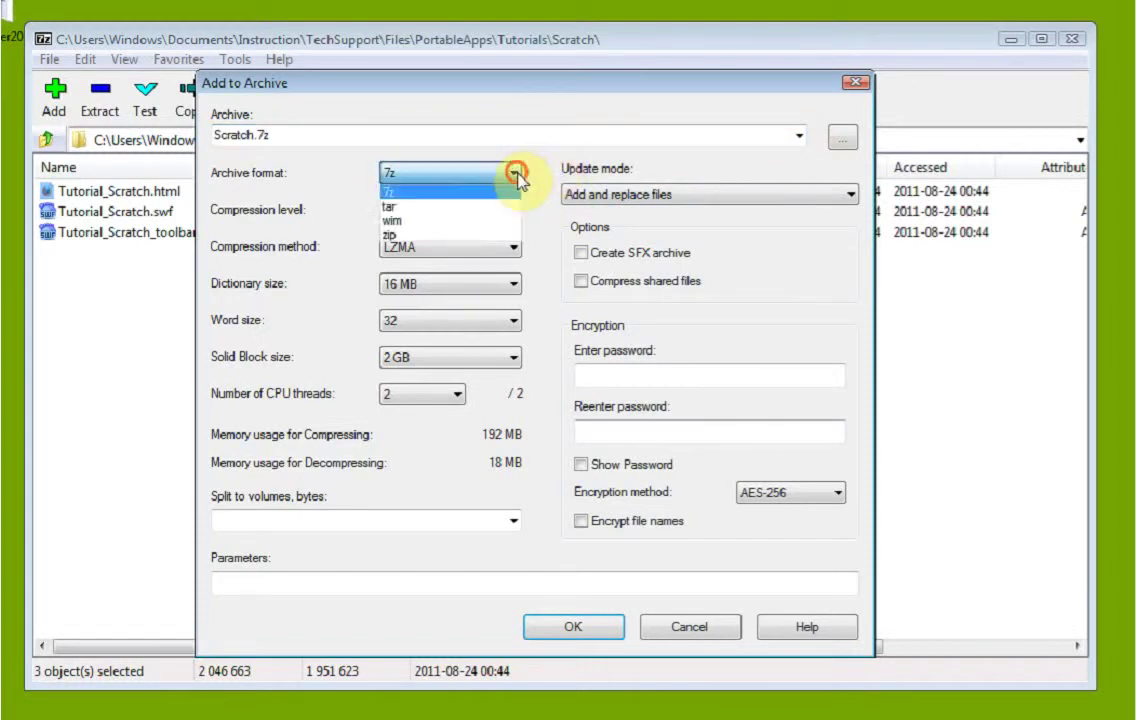
click(416, 178)
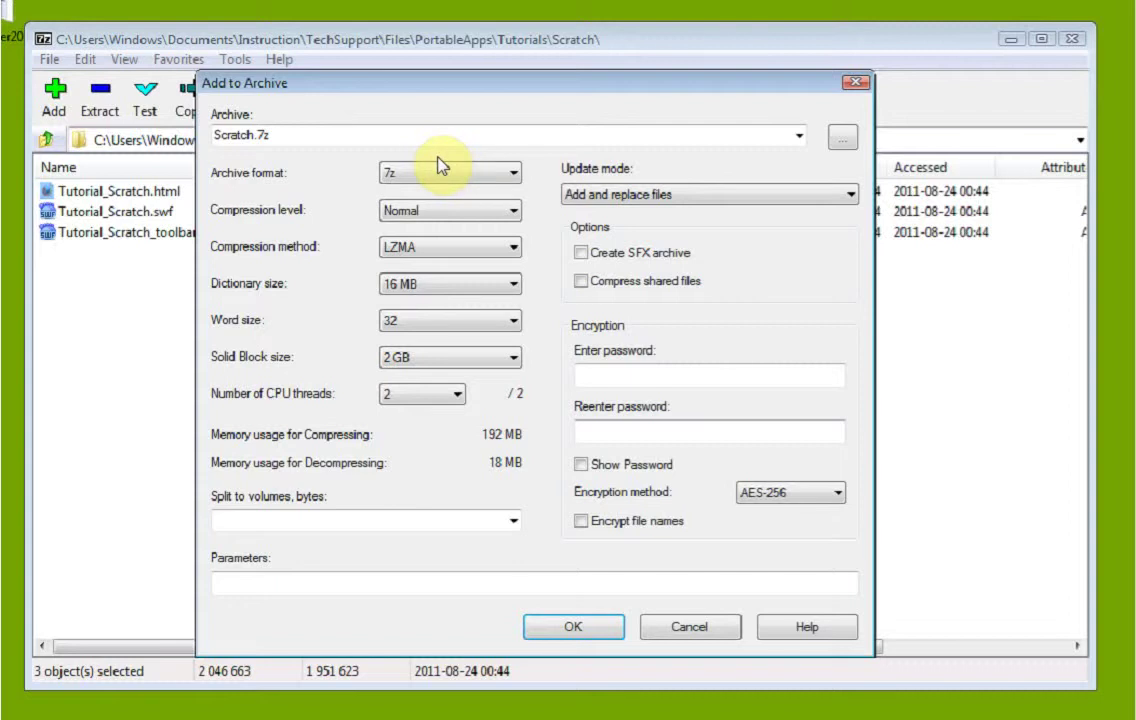
click(511, 176)
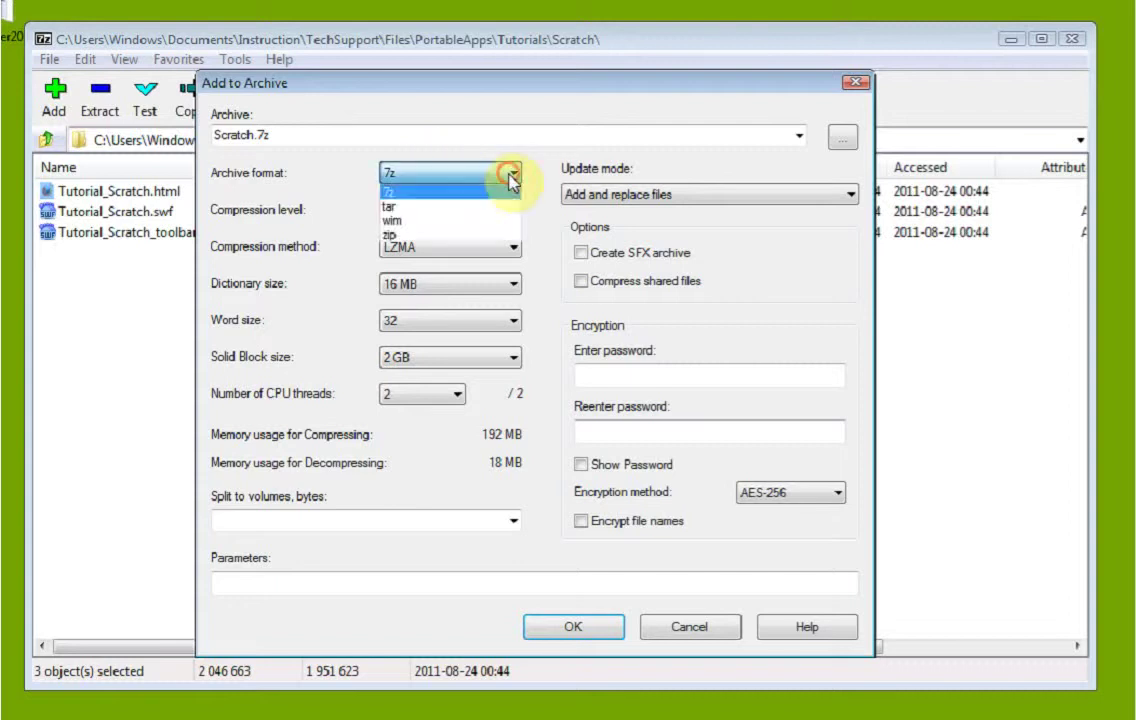
click(482, 236)
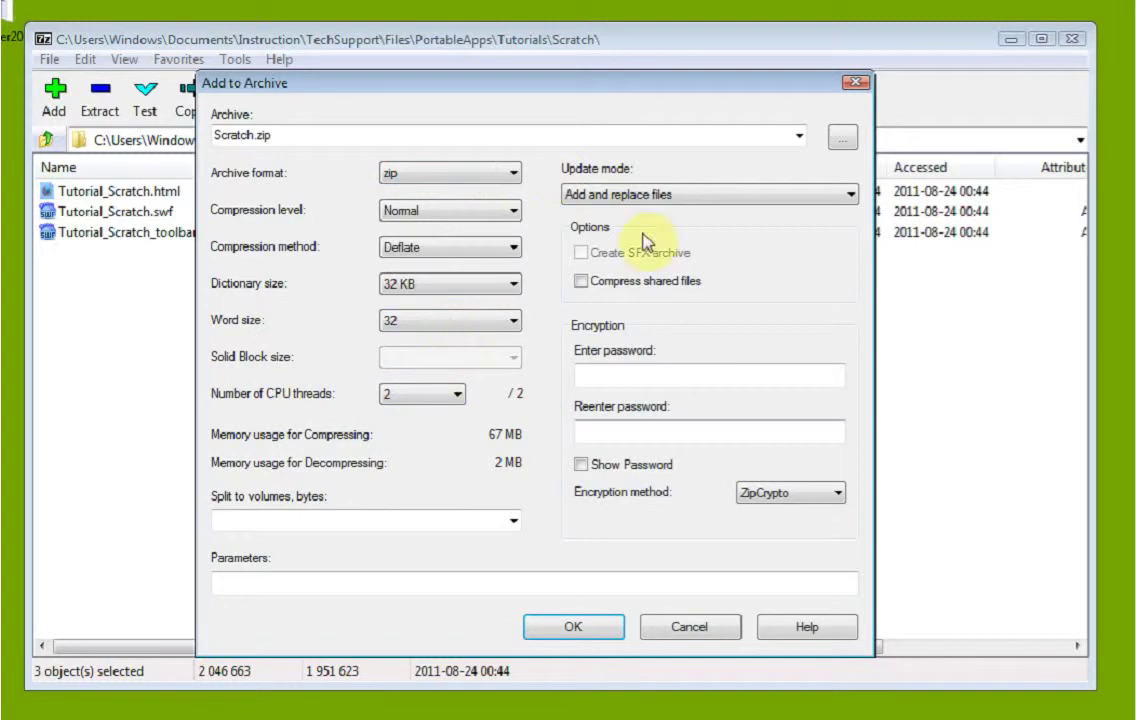
click(574, 627)
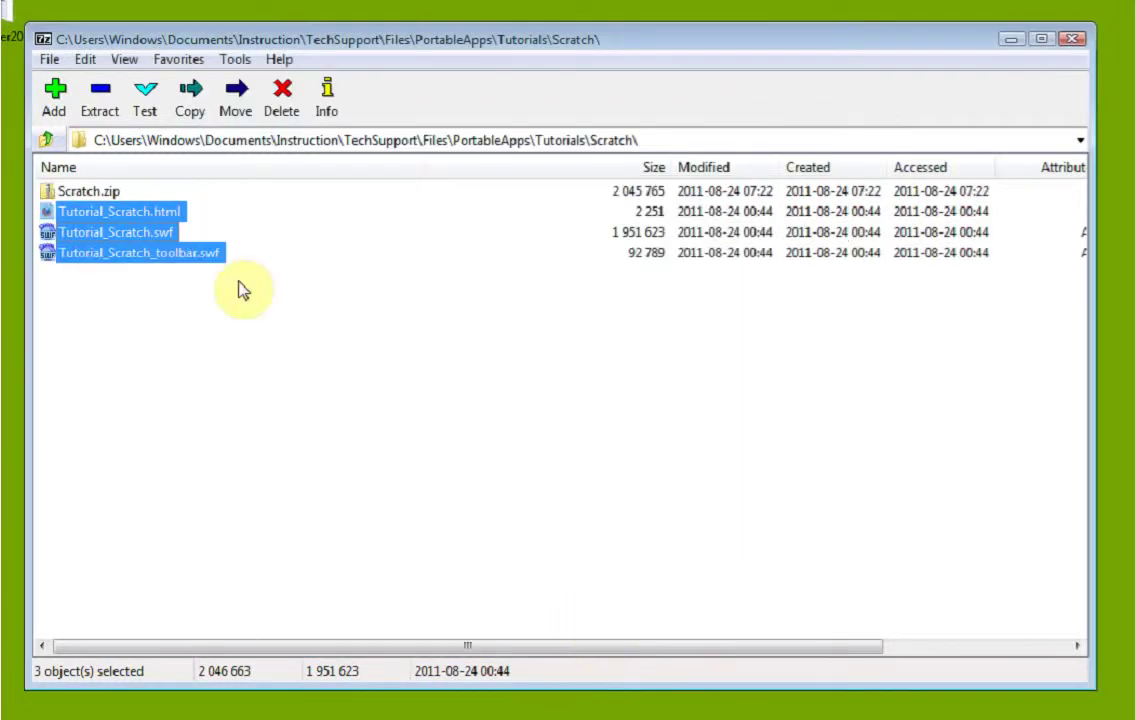
Select Scratch.zip and bring up its Extract dialog targeting a Scratch subfolder.
click(241, 288)
click(110, 192)
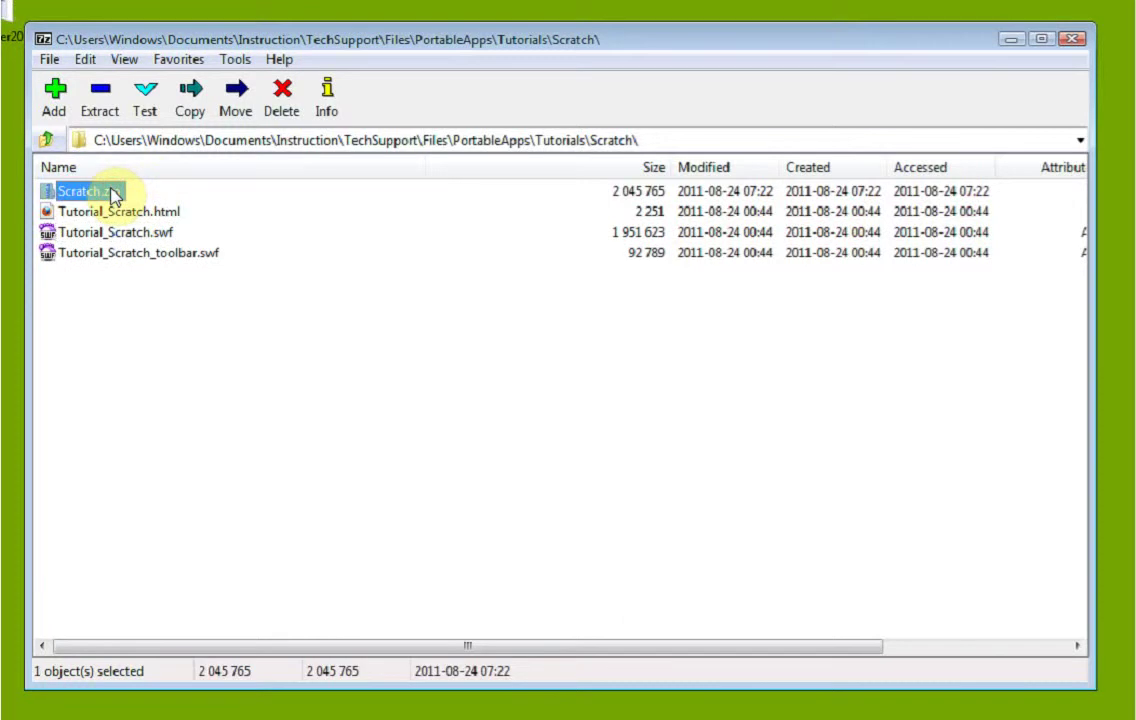
right_click(115, 194)
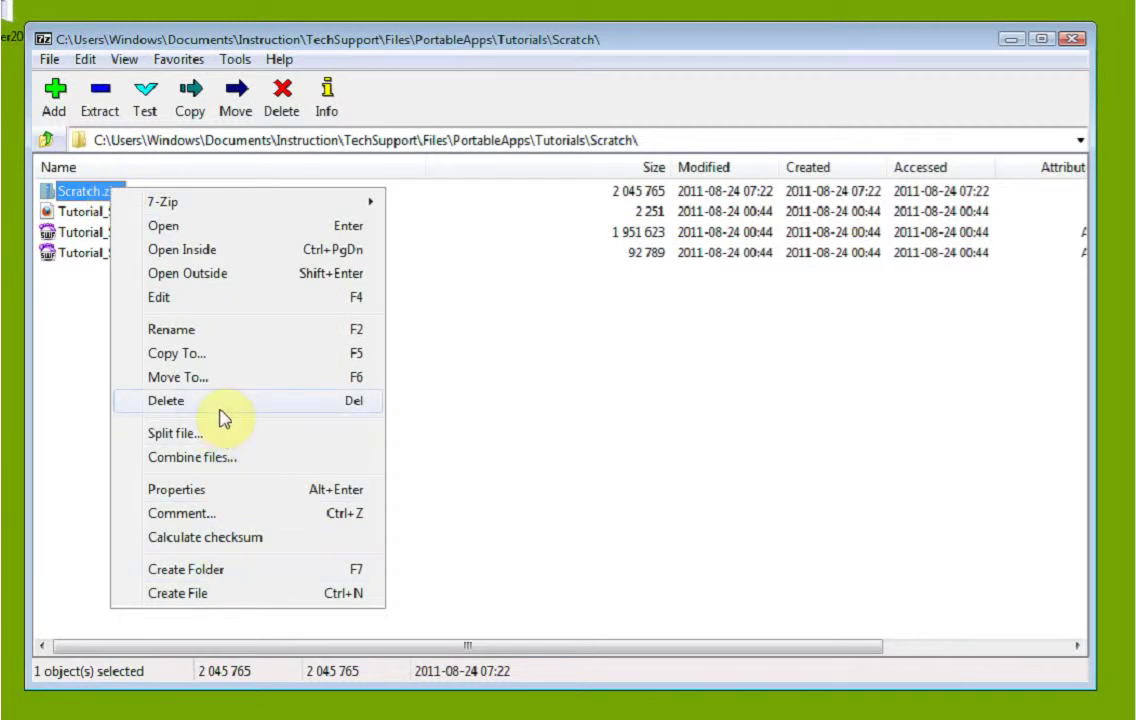
click(56, 344)
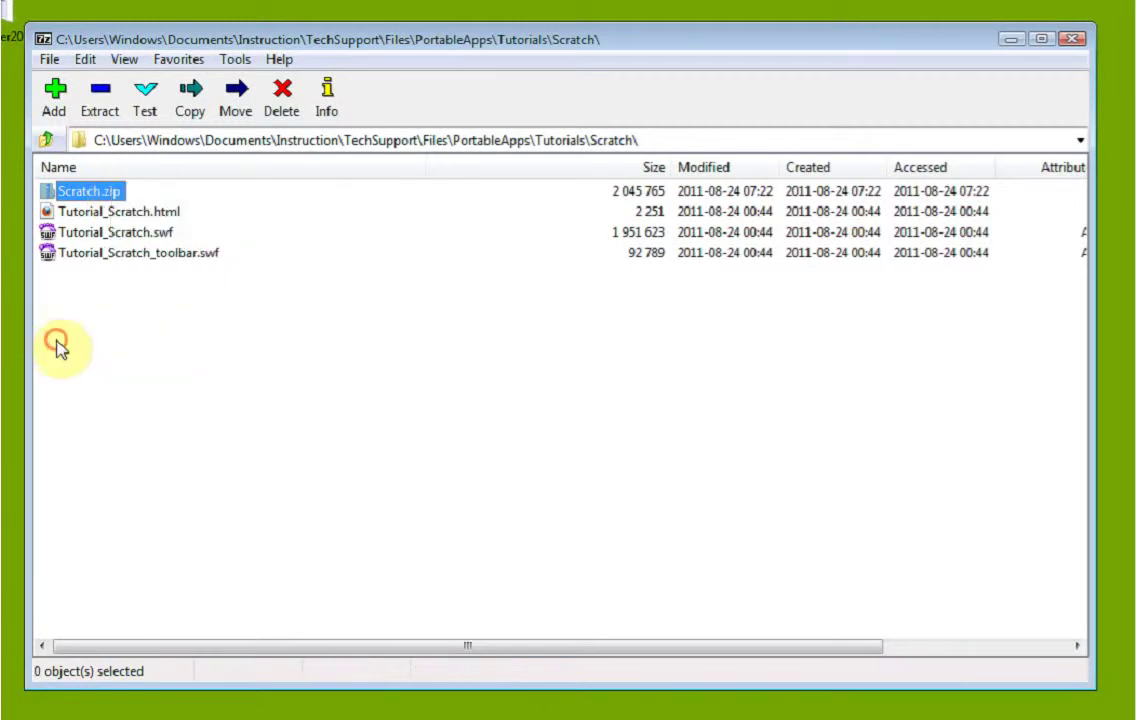
click(95, 197)
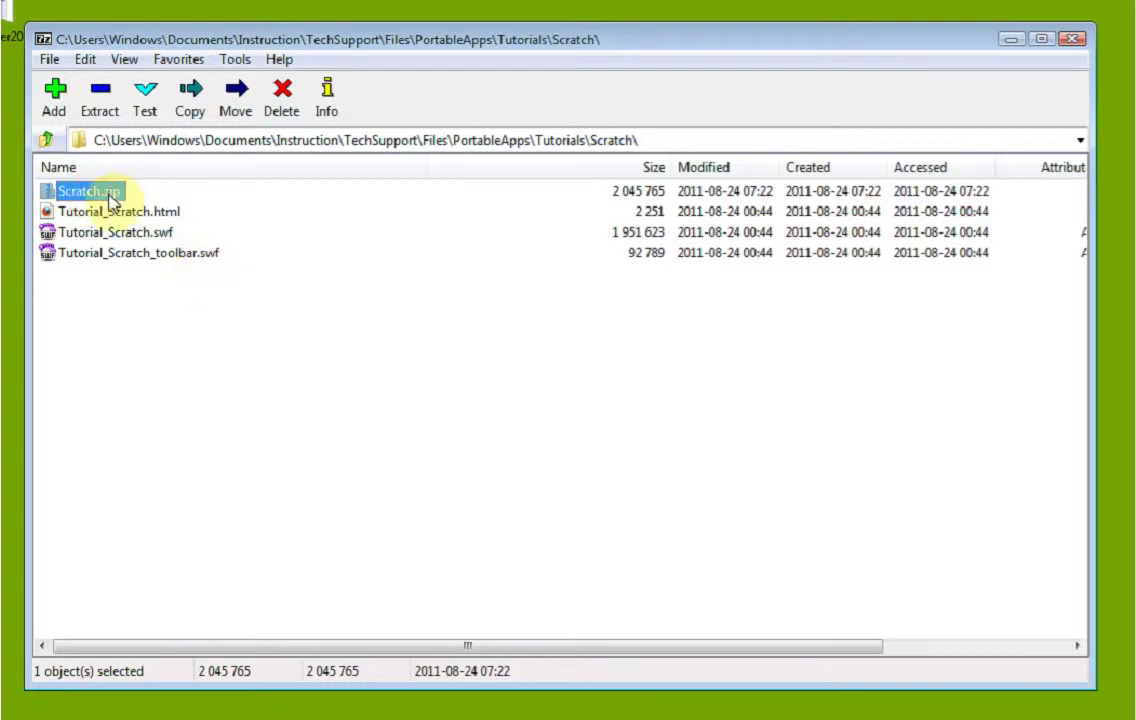
click(103, 100)
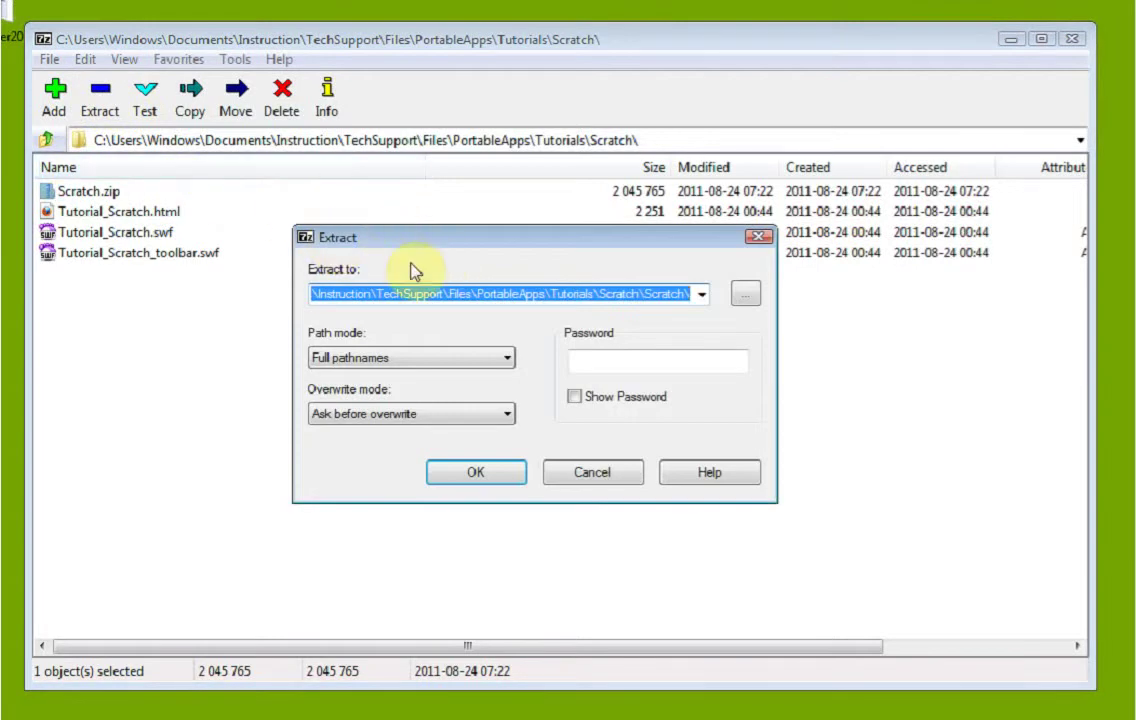
Extract Scratch.zip into a new Scratch folder and select that folder.
drag(565, 248, 434, 203)
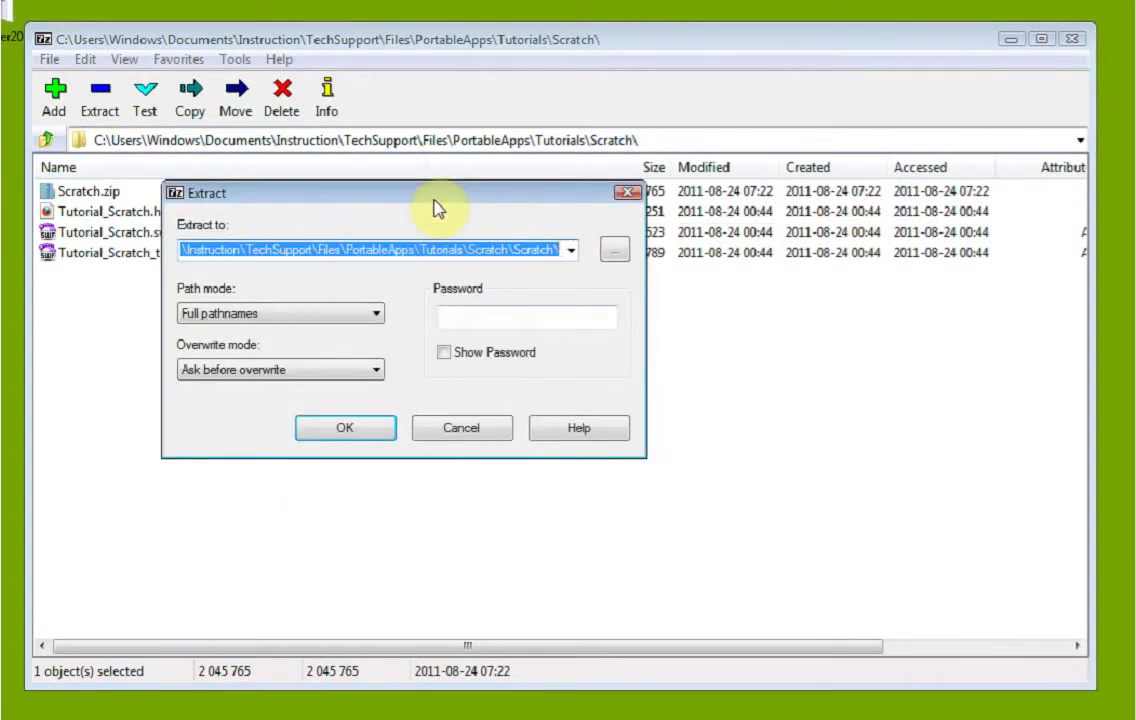
click(376, 432)
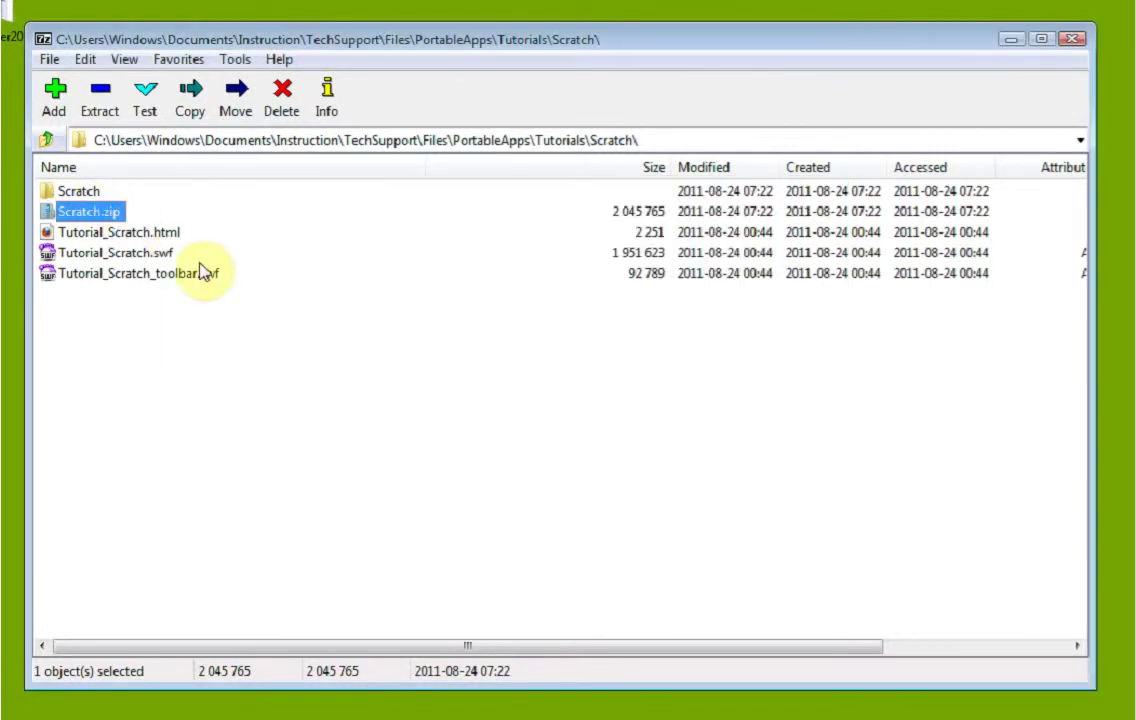
click(88, 196)
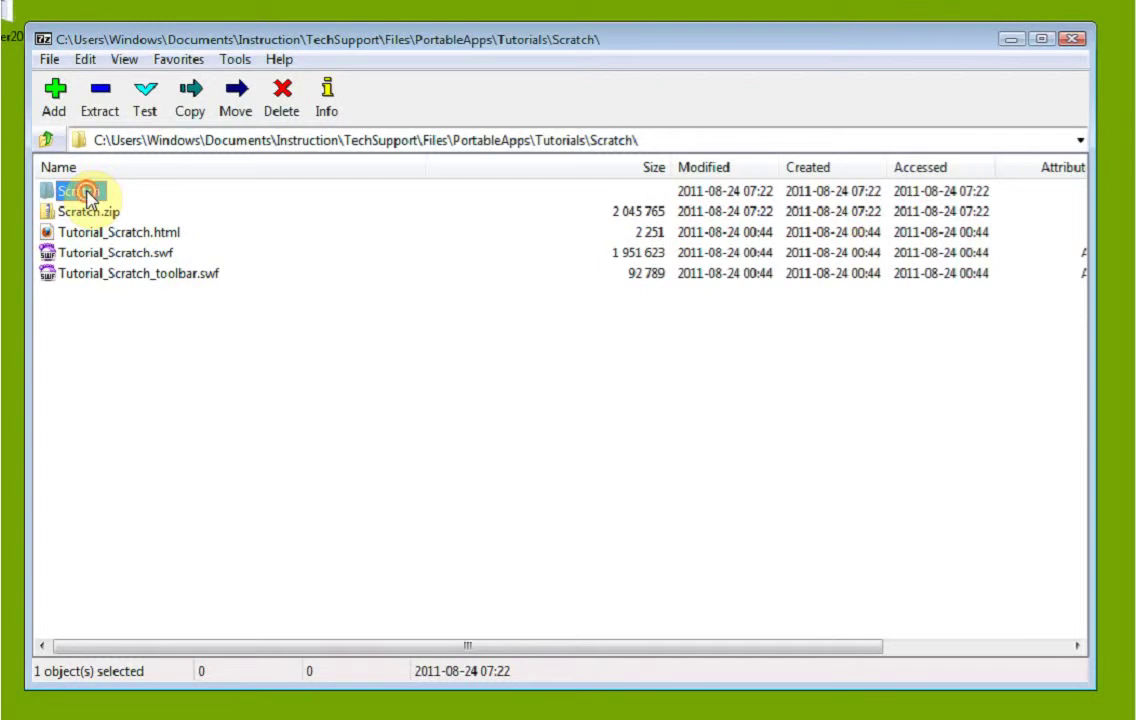
Check the extracted Scratch folder's three files, then select the Scratch folder and Scratch.zip for deletion.
double_click(88, 196)
drag(246, 266, 137, 188)
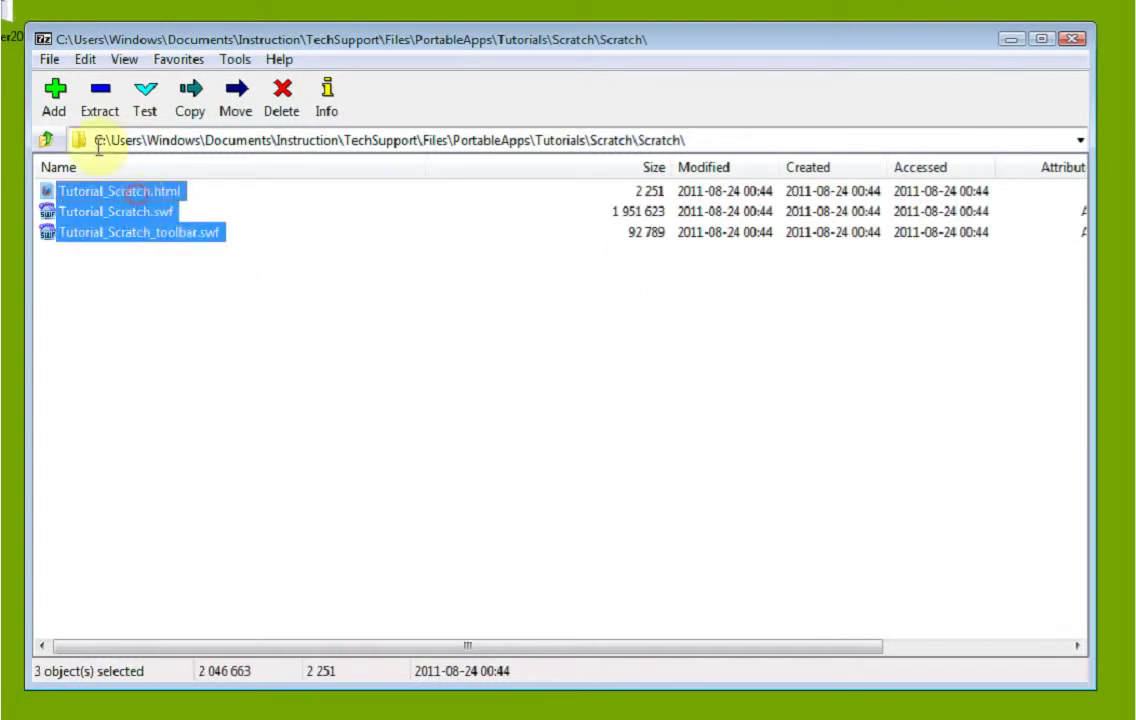
click(46, 139)
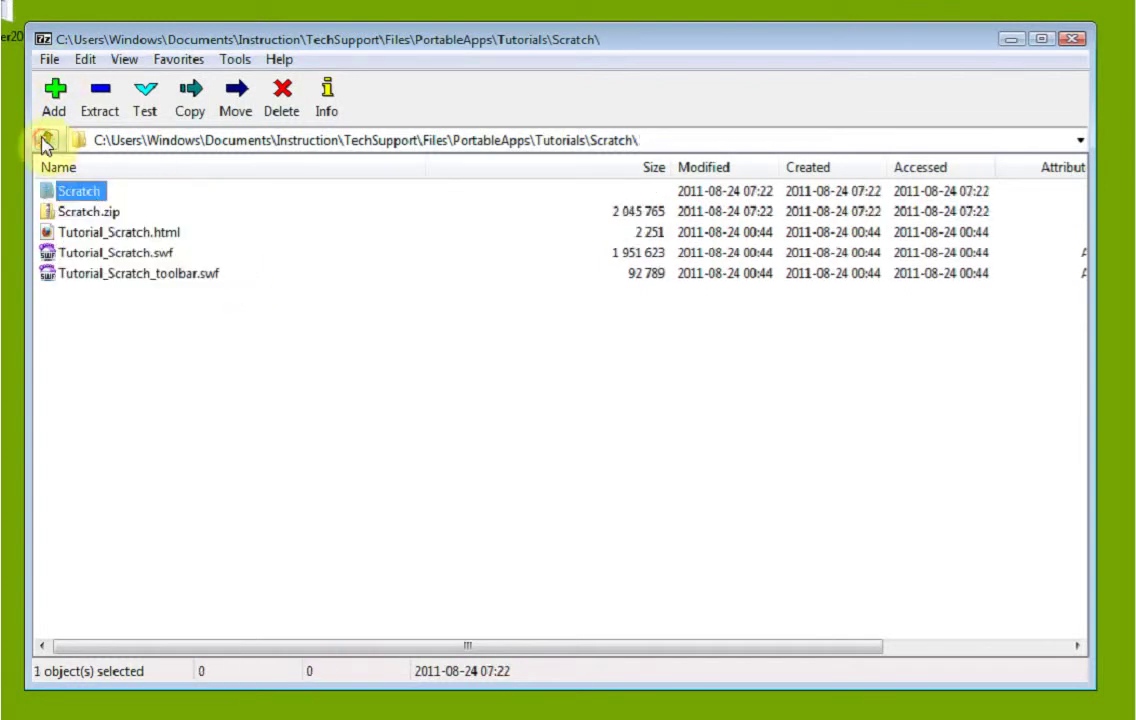
click(107, 230)
click(82, 212)
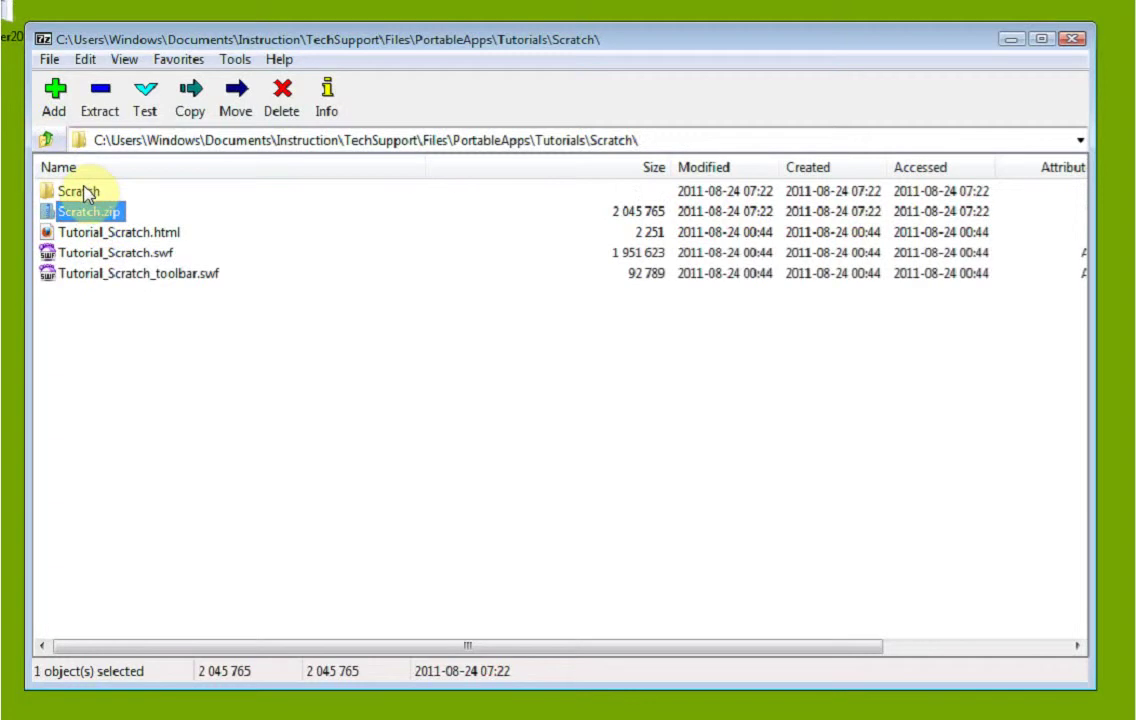
ctrl+click(84, 191)
right_click(84, 191)
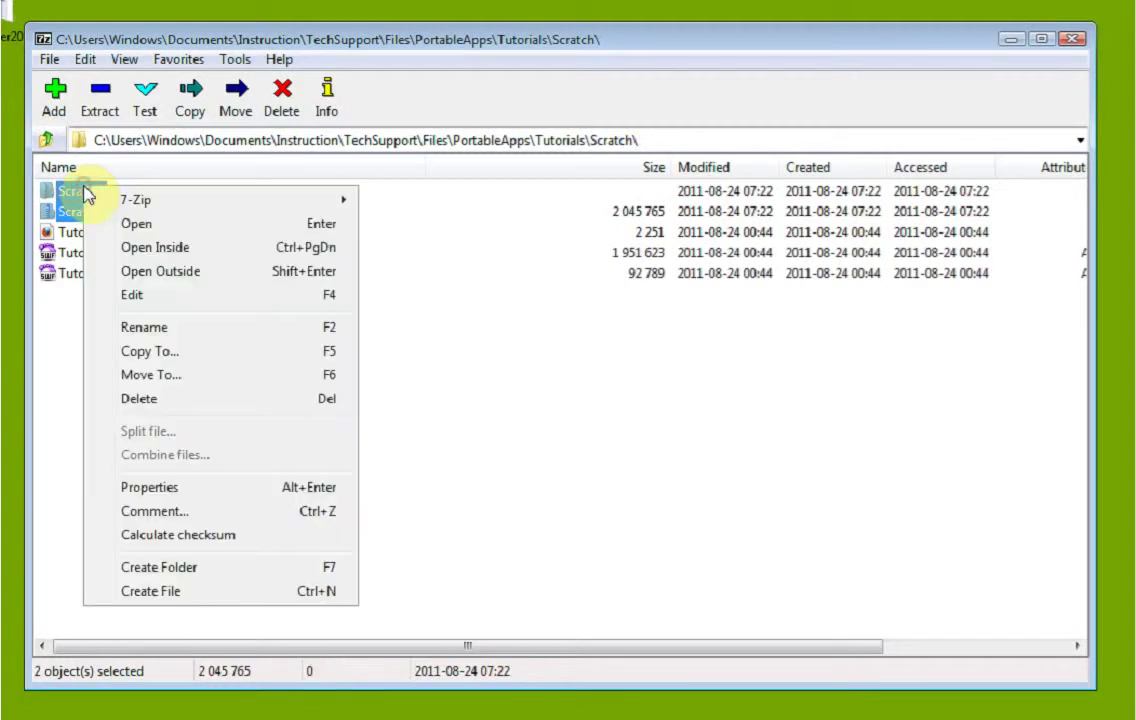
Delete the Scratch folder and Scratch.zip to the Recycle Bin, then open the inner PortableApps folder.
click(197, 399)
click(603, 388)
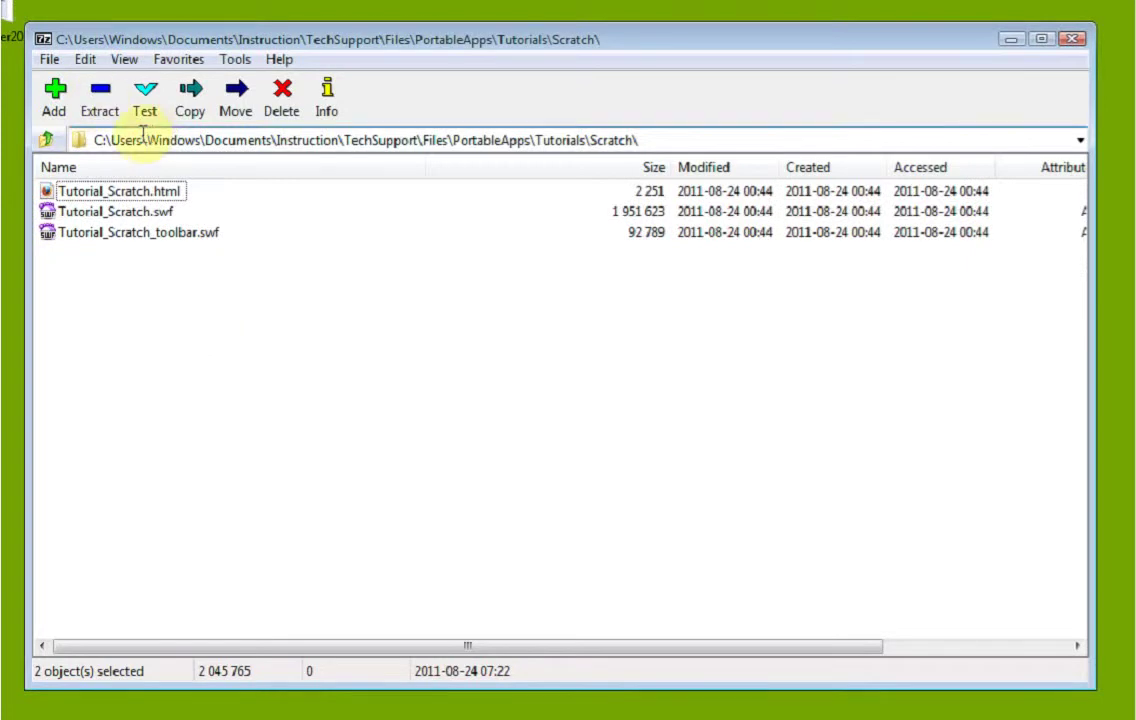
click(46, 141)
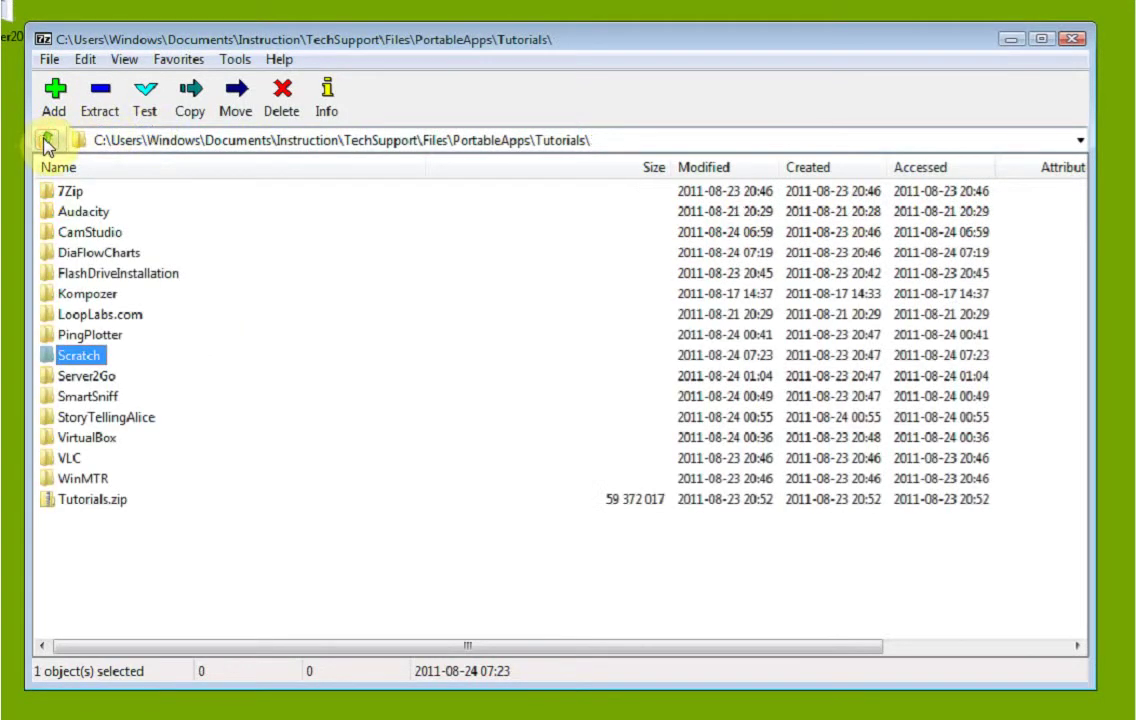
click(46, 141)
double_click(100, 192)
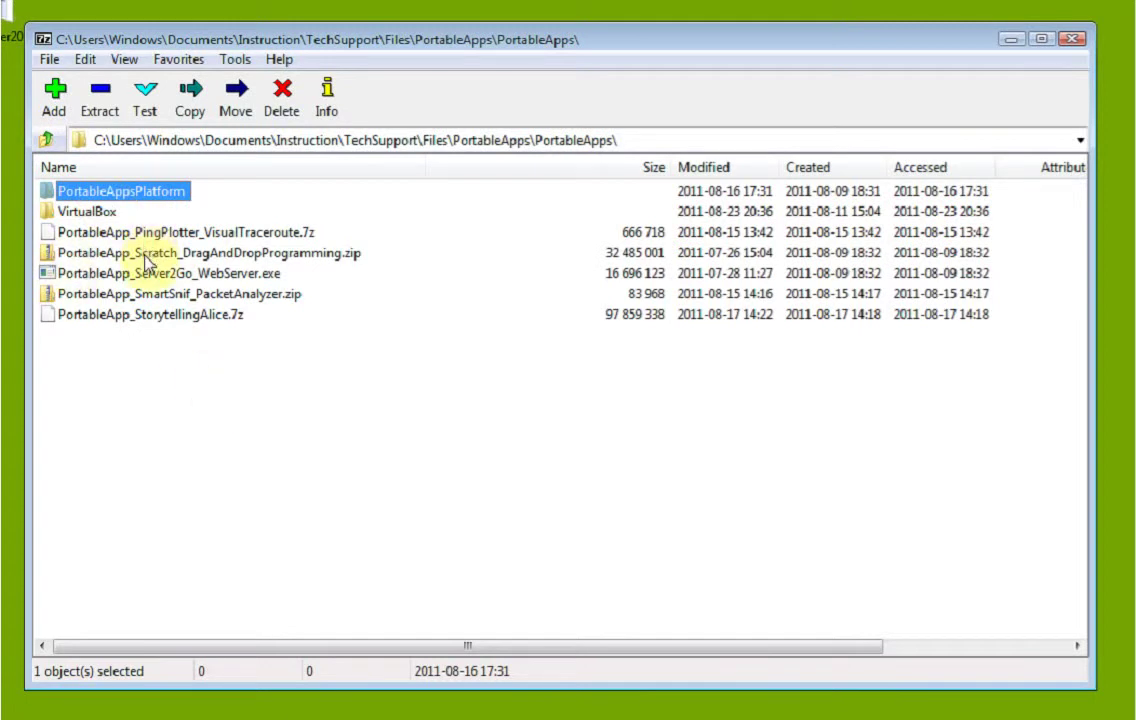
Open the VirtualBox folder and select clonezilla.7z.001, the first split volume, for extraction.
double_click(103, 214)
click(230, 272)
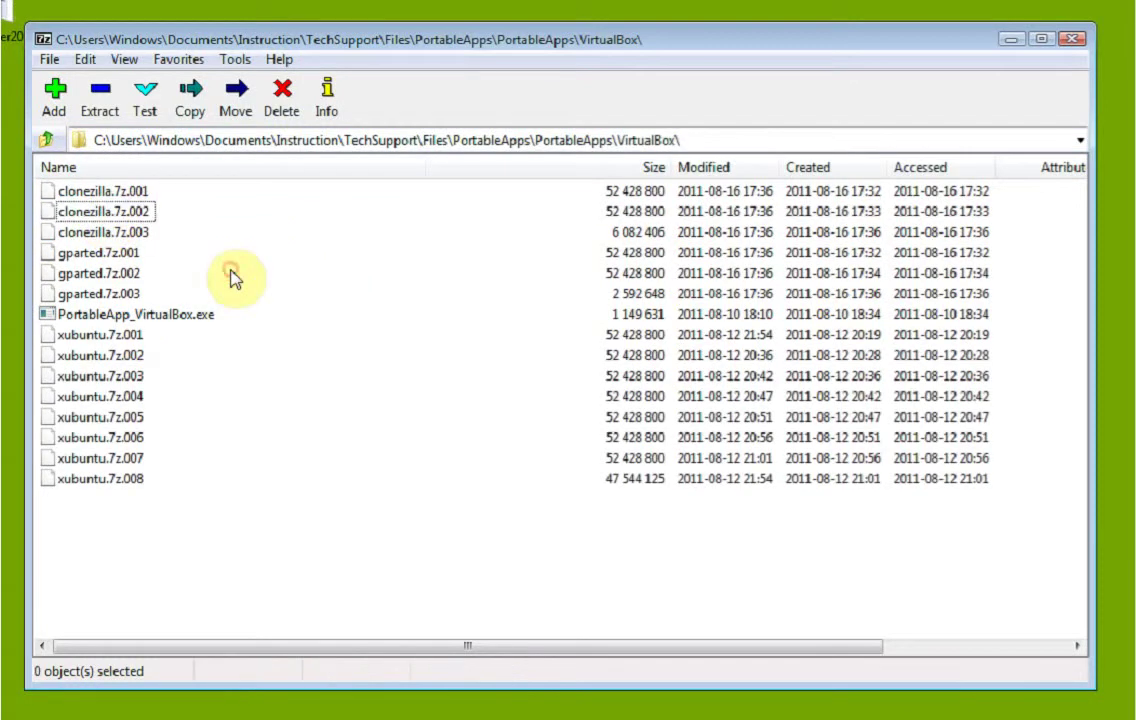
click(140, 232)
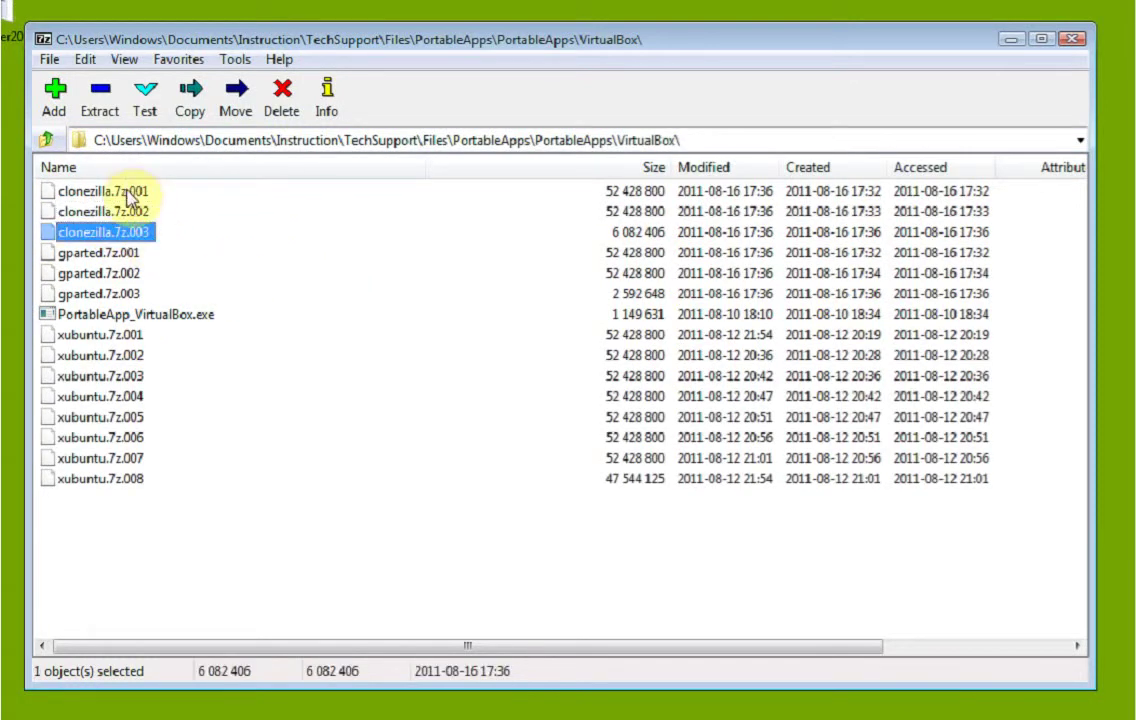
click(128, 192)
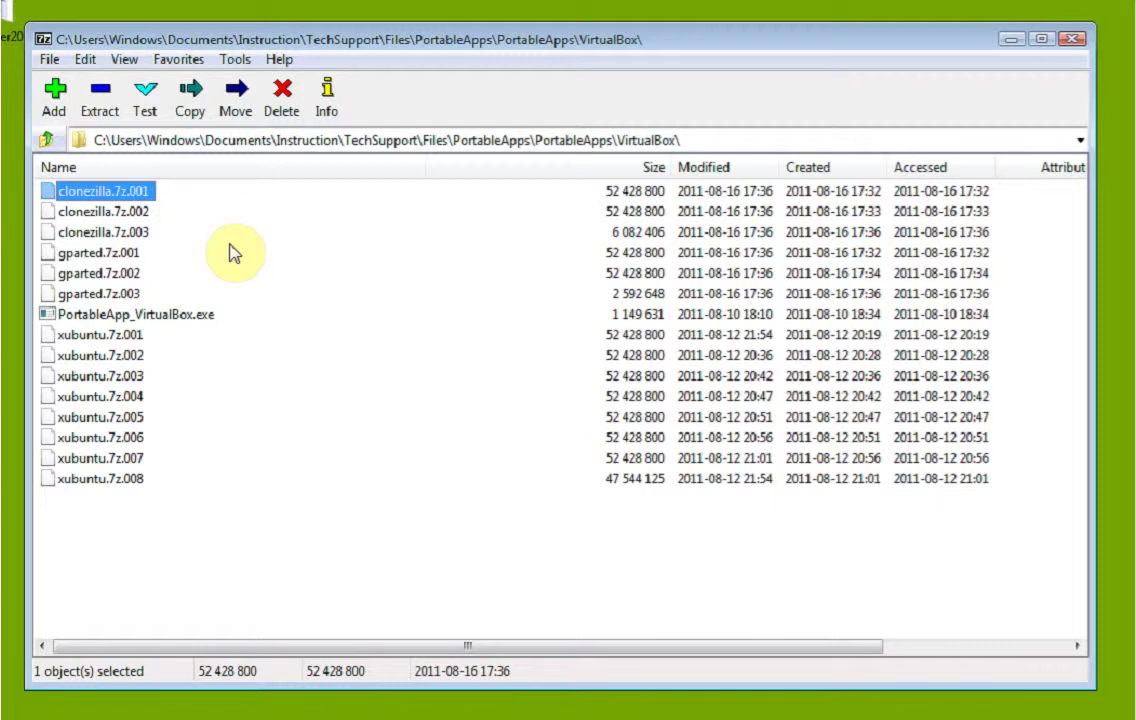
click(640, 198)
click(136, 193)
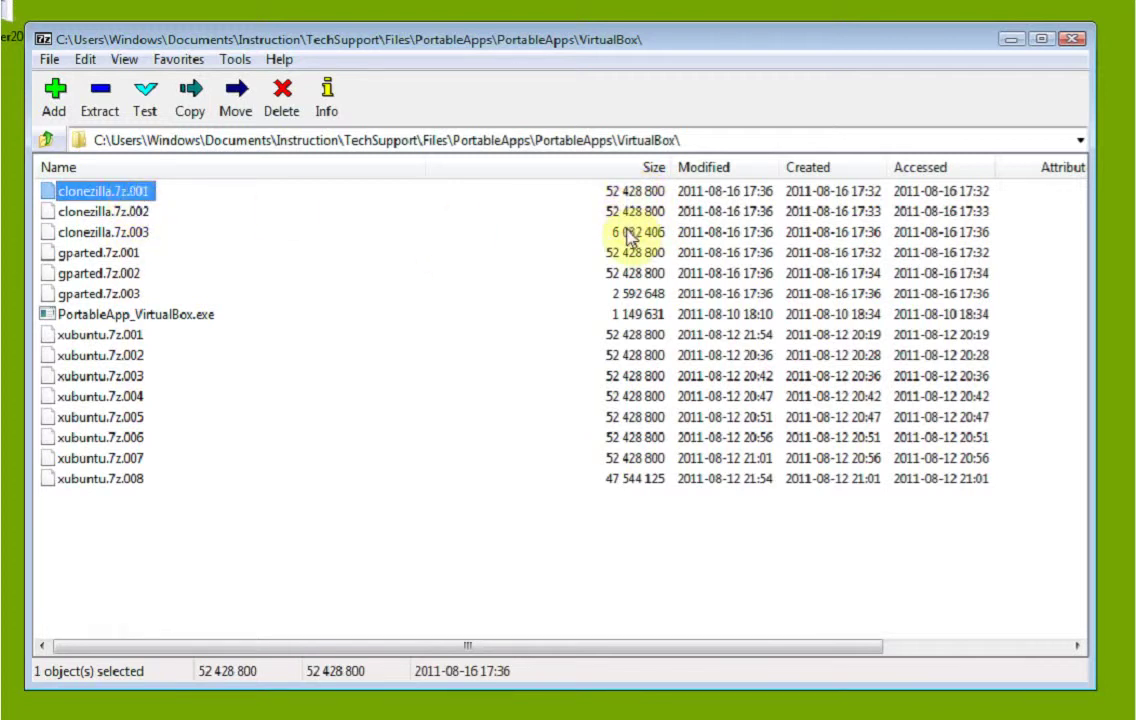
click(136, 213)
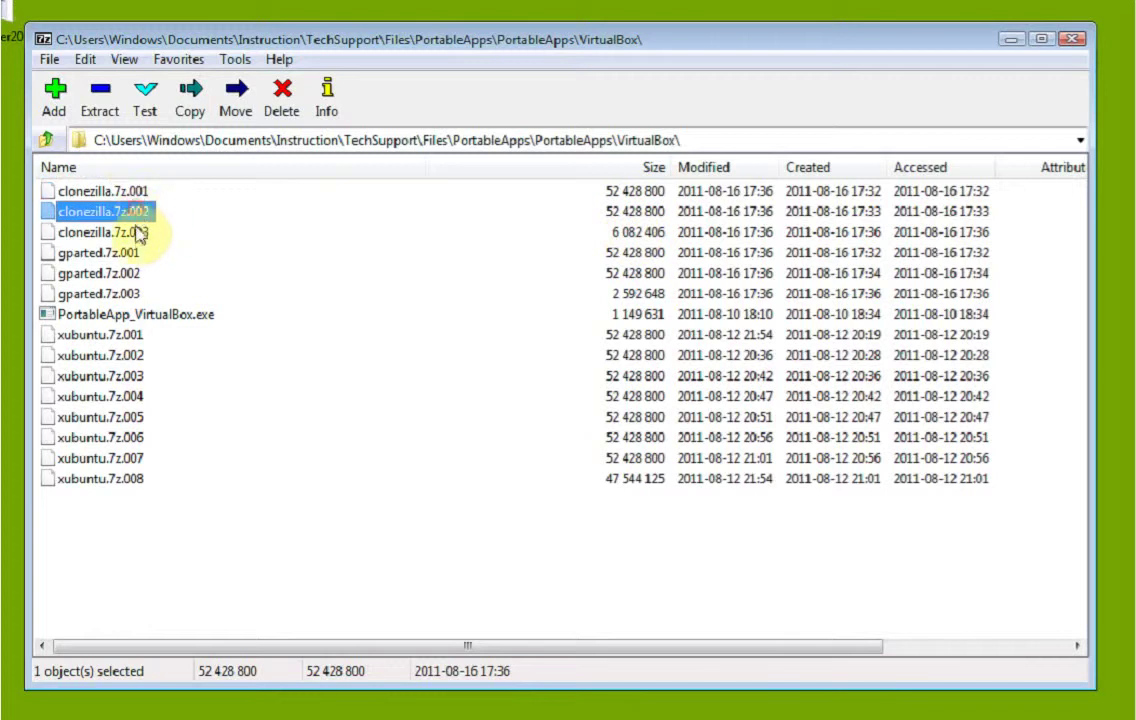
click(137, 237)
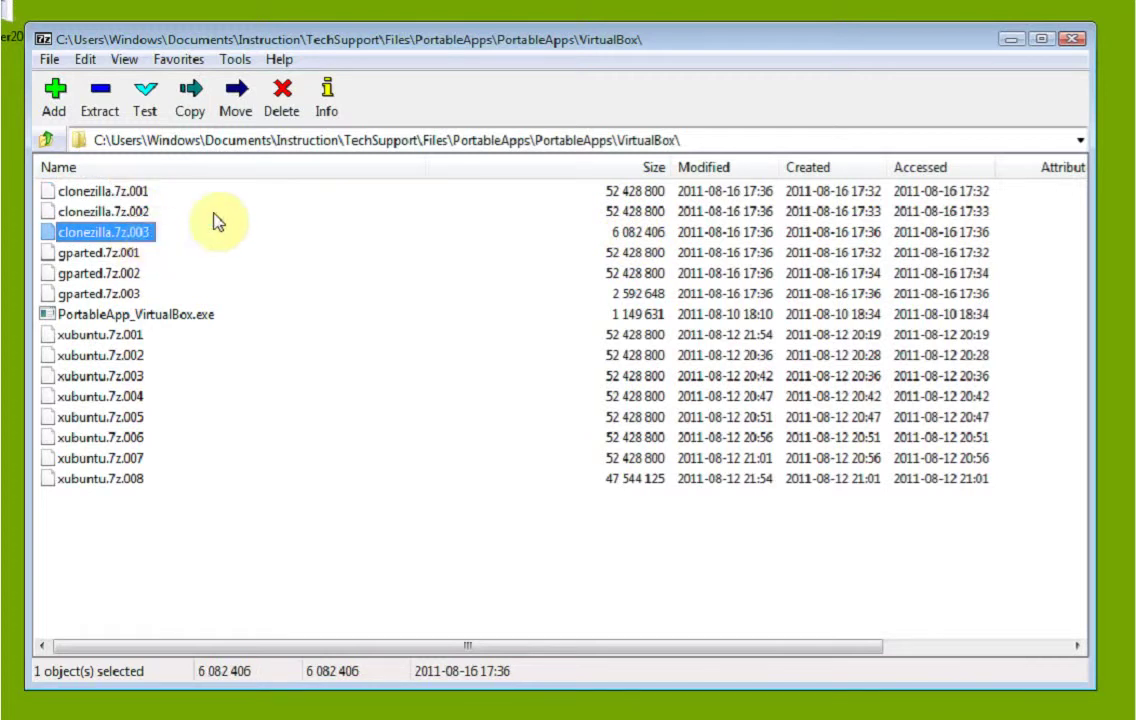
click(128, 195)
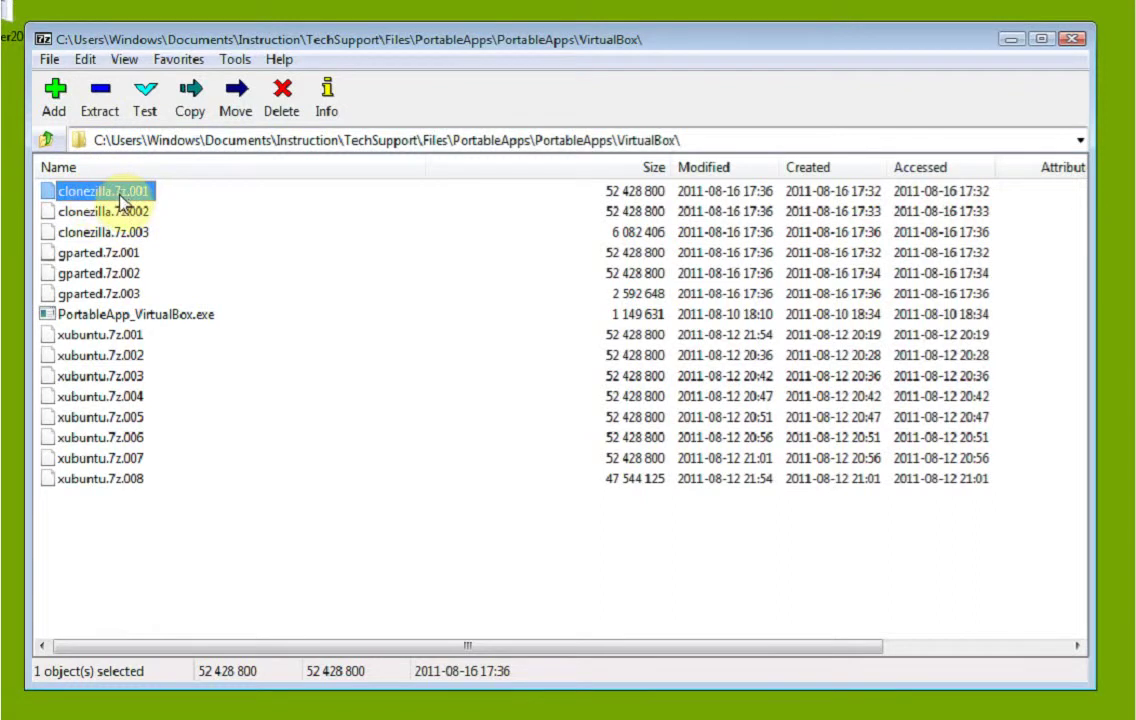
click(94, 97)
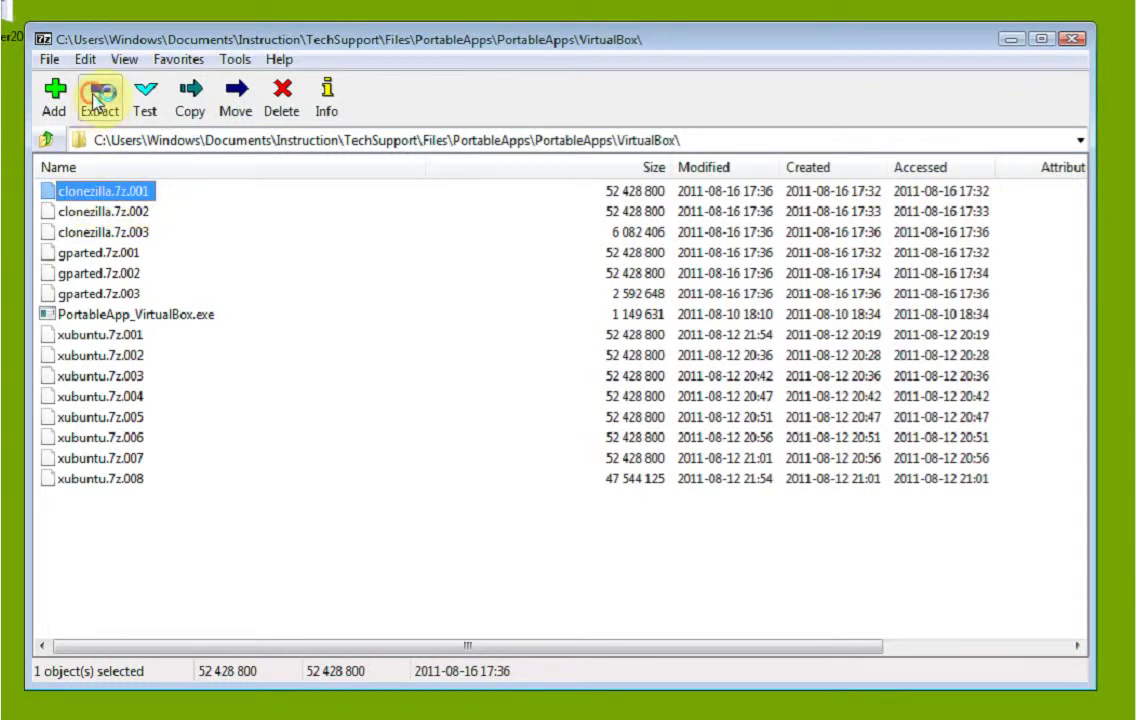
Extract the clonezilla volumes with default settings and open the new clonezilla.7z folder.
click(512, 472)
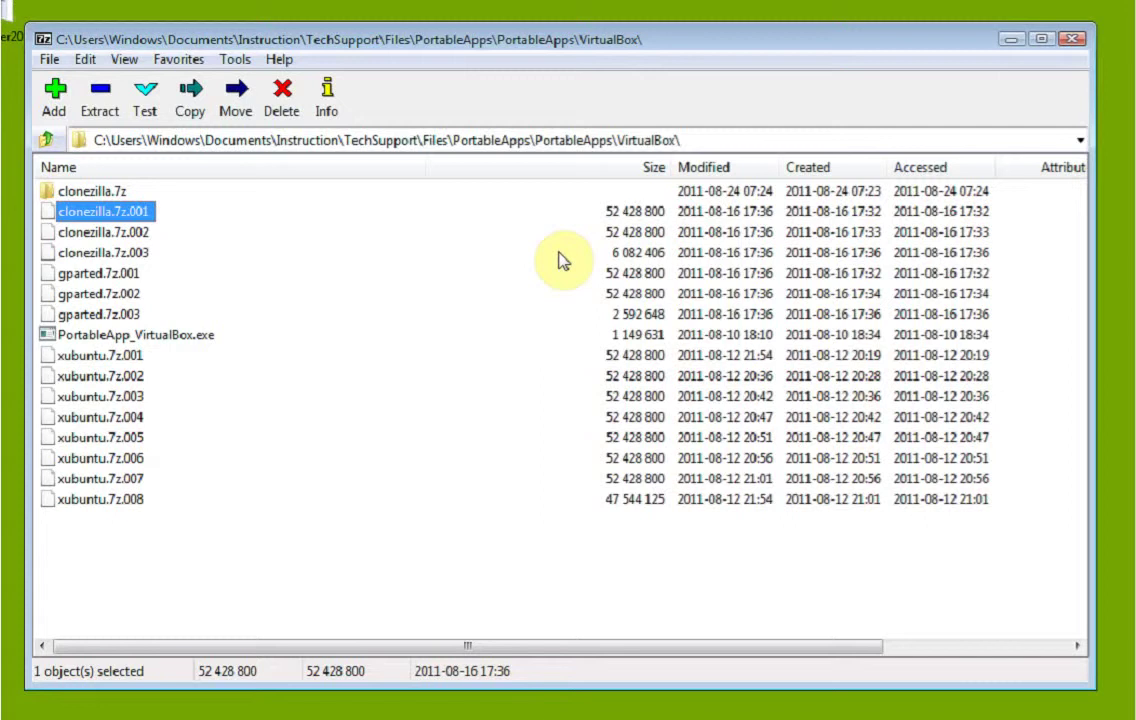
double_click(117, 191)
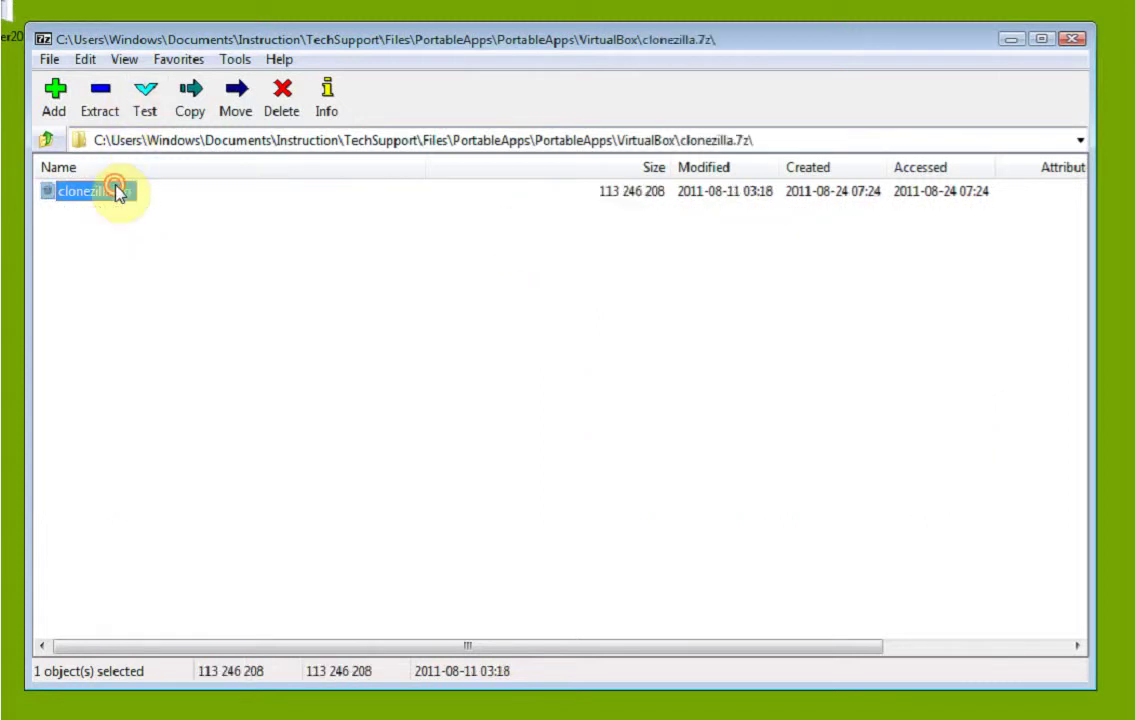
From the VirtualBox folder, send the clonezilla.7z folder to the Recycle Bin, then go up to PortableApps.
click(209, 313)
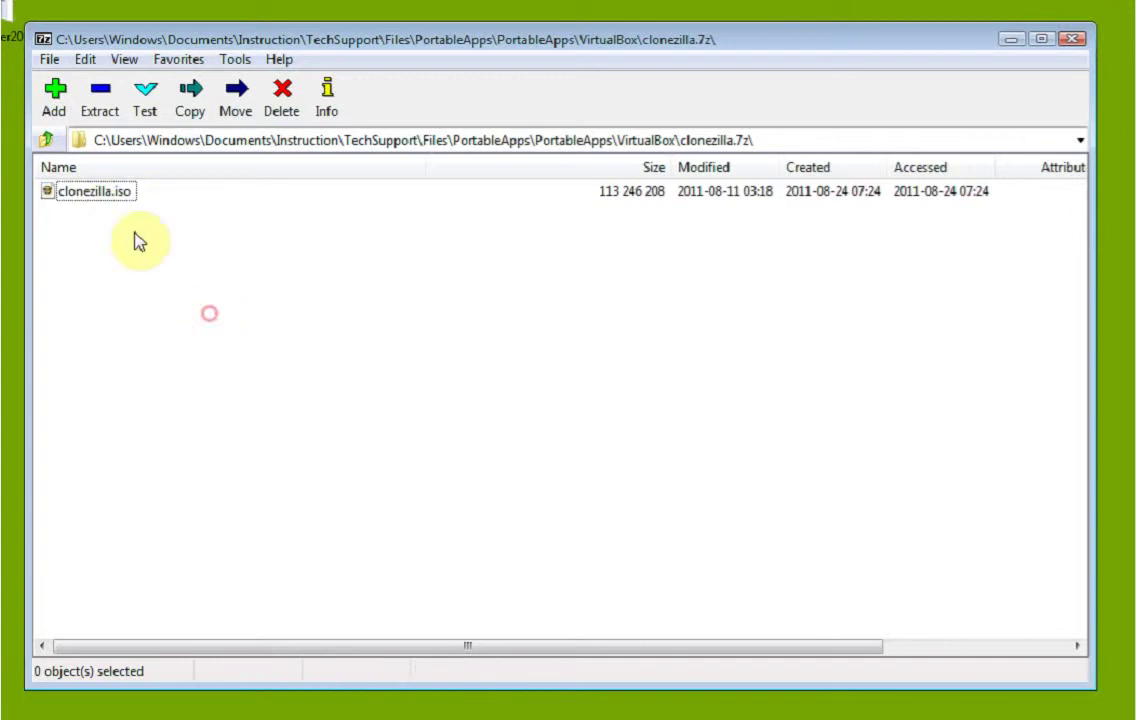
click(106, 201)
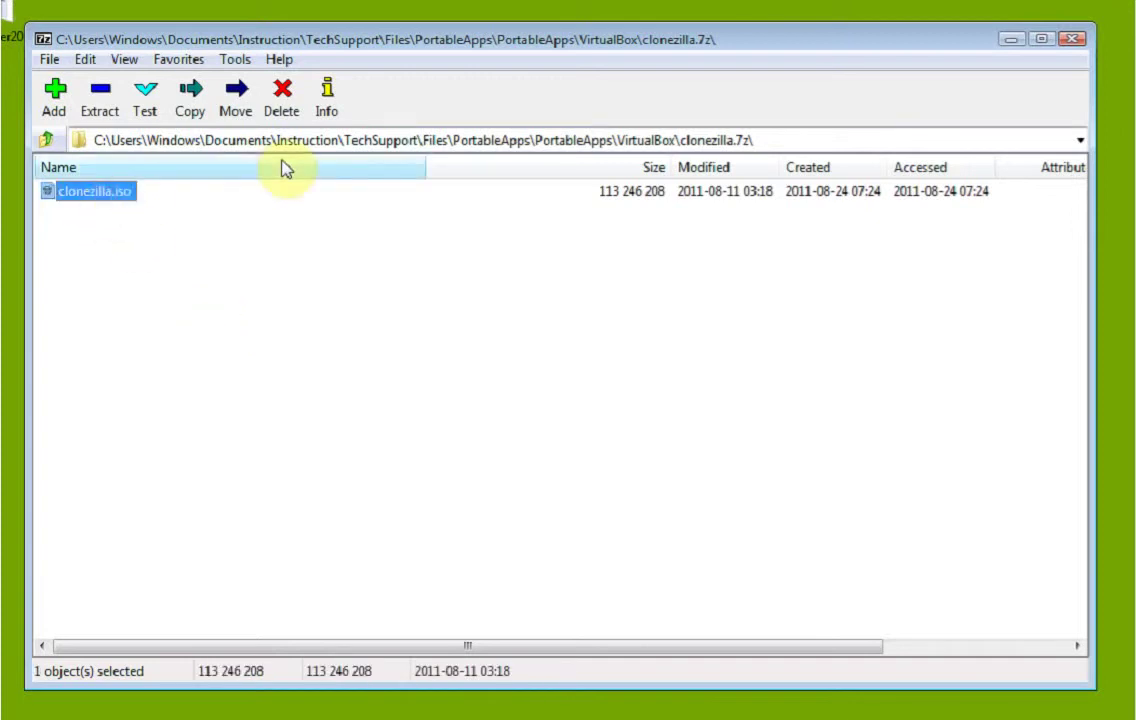
click(48, 141)
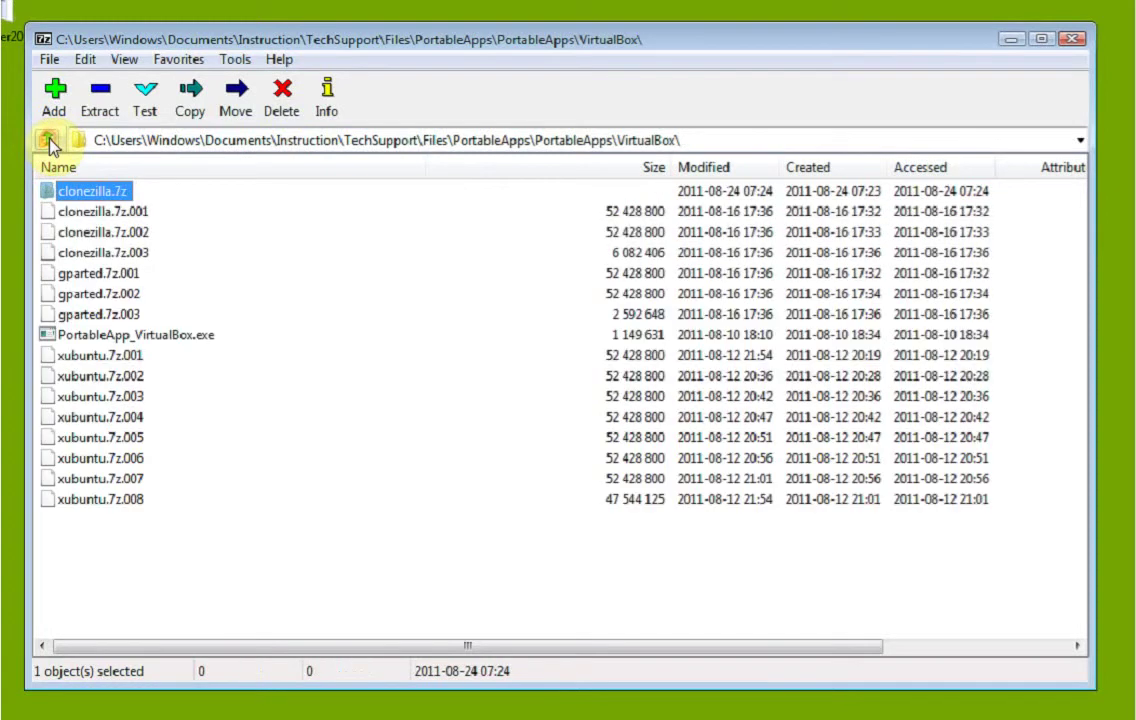
right_click(118, 198)
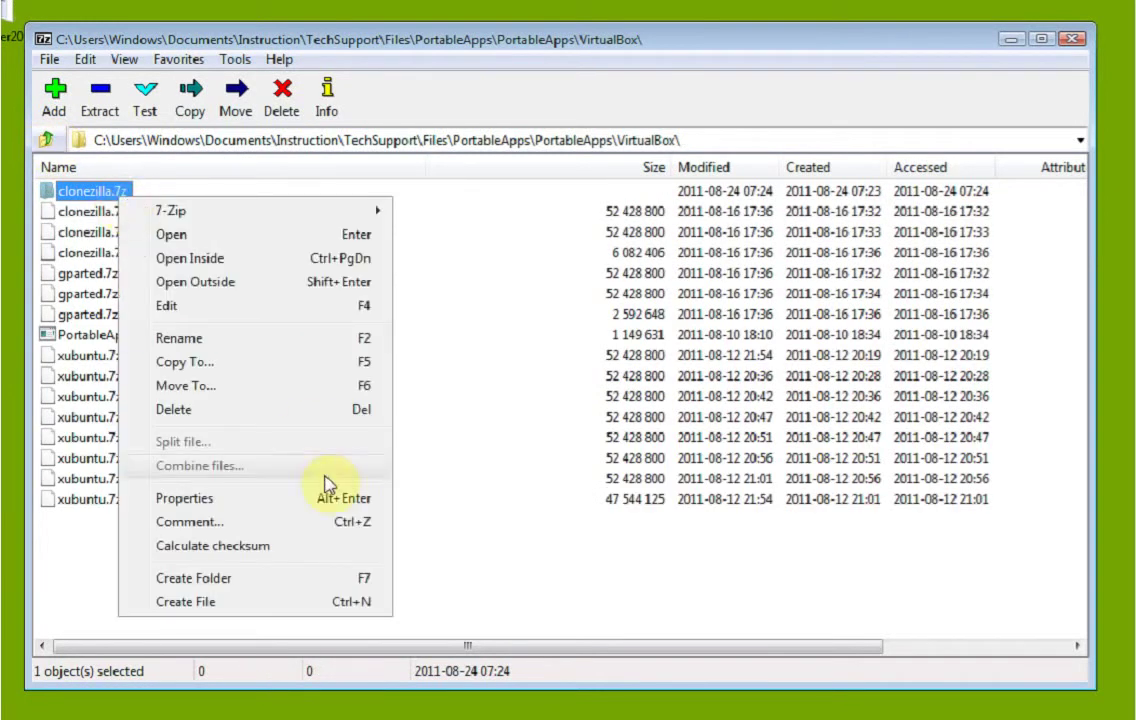
click(311, 418)
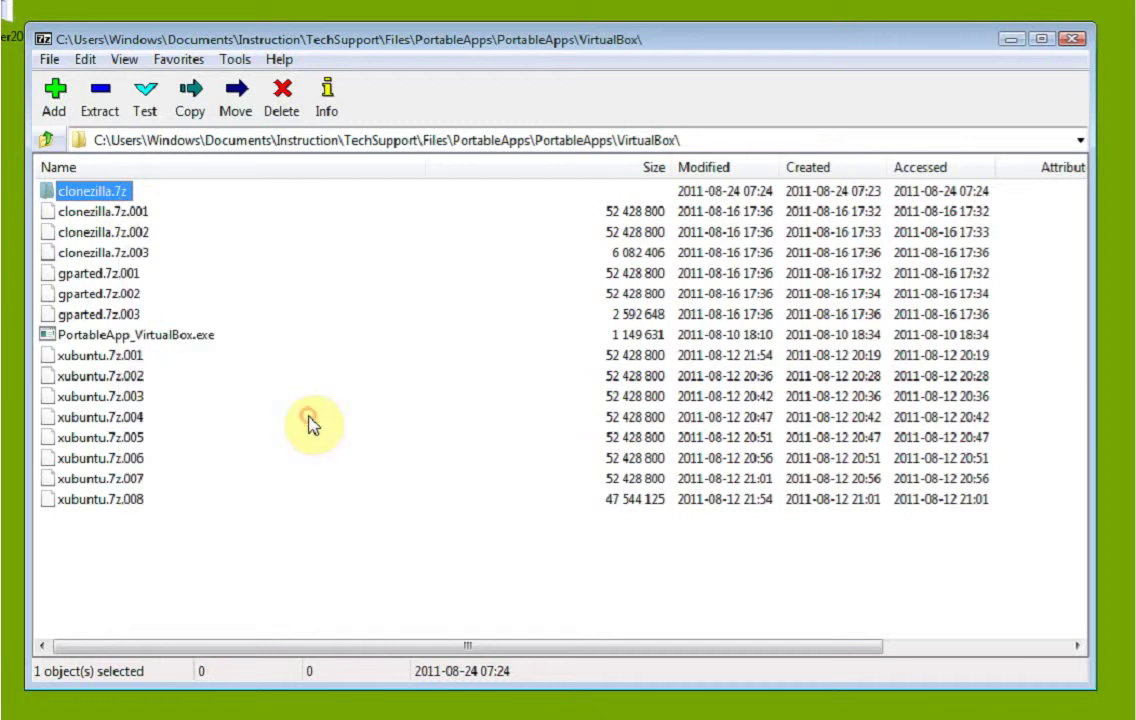
click(627, 460)
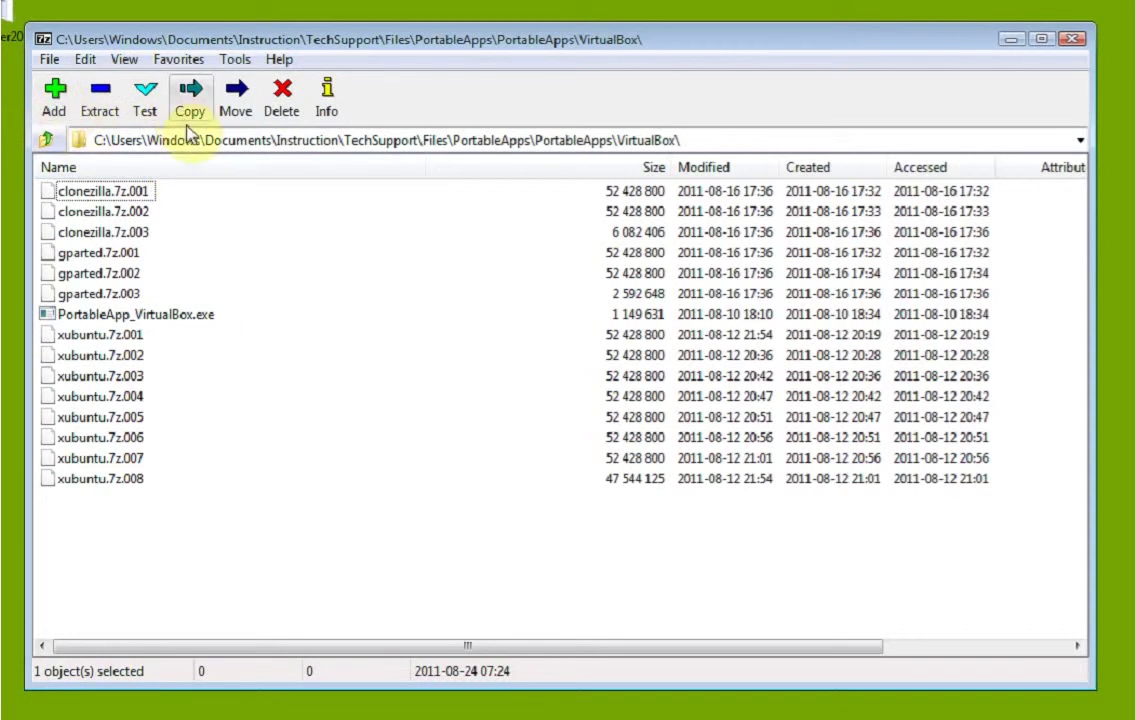
click(47, 145)
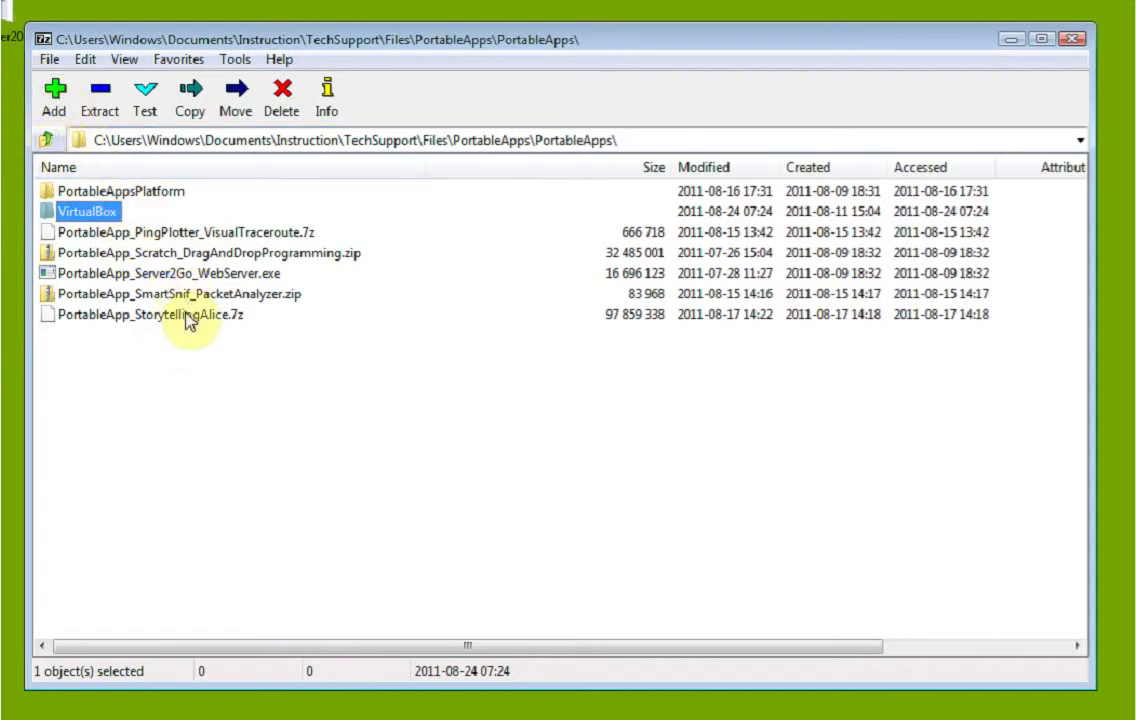
Archive PortableApp_Server2Go_WebServer.exe in 7z format, split into 5M volumes.
click(187, 276)
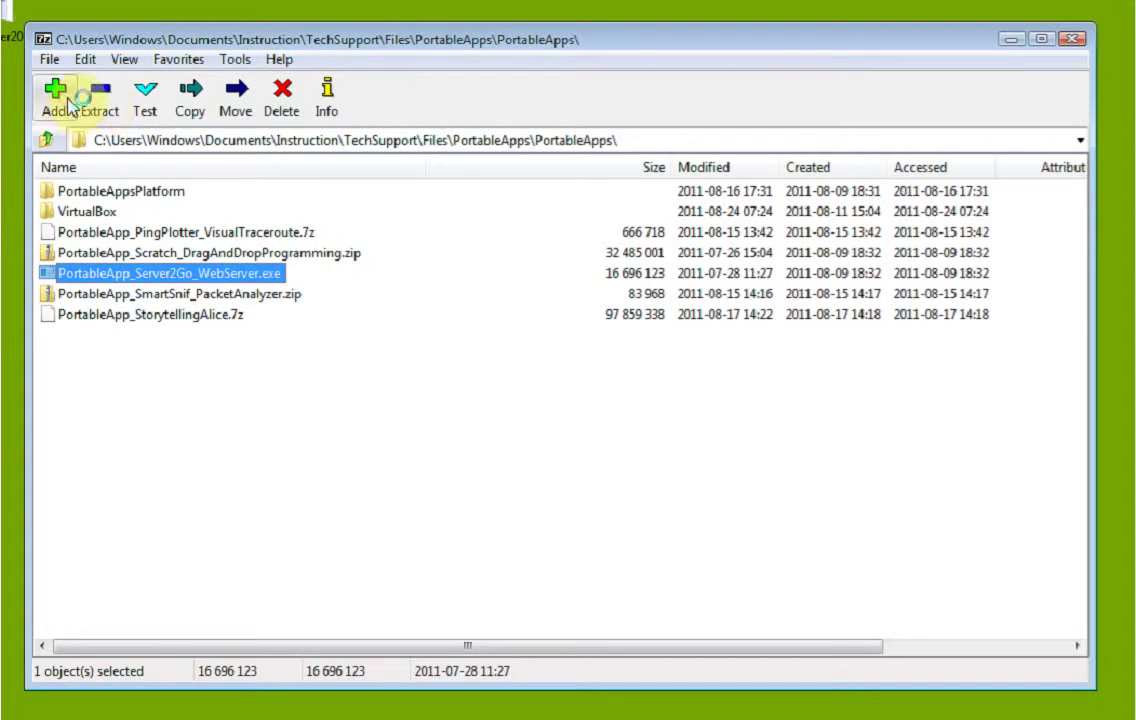
click(60, 98)
click(497, 175)
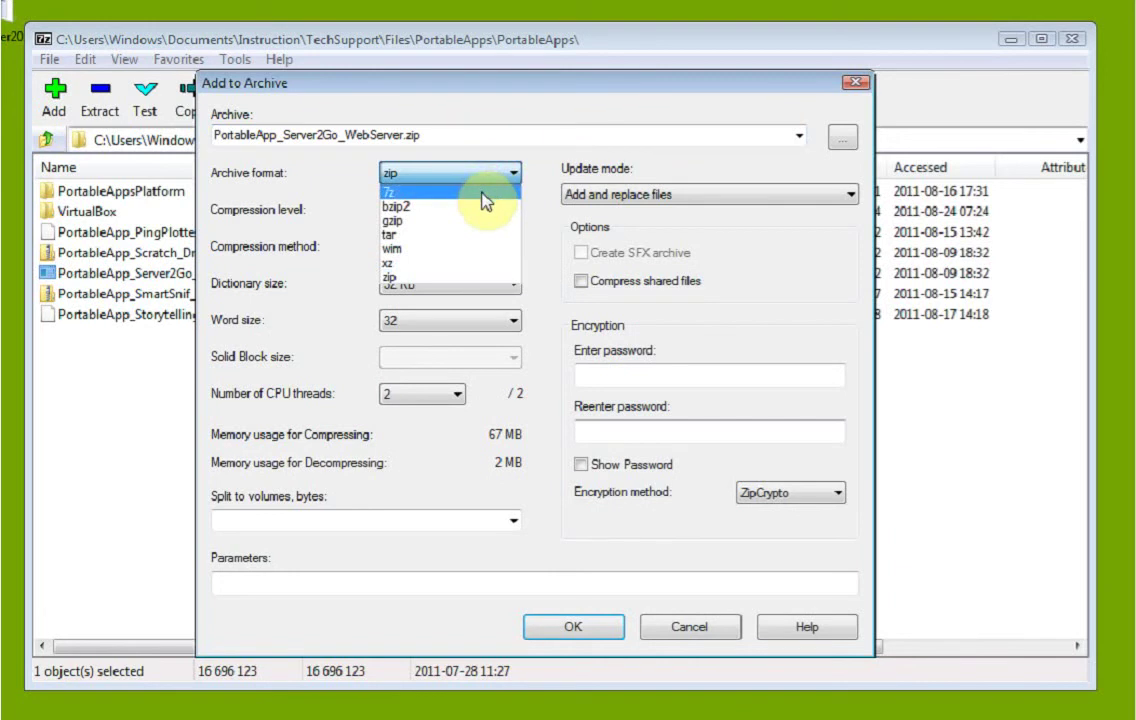
click(482, 193)
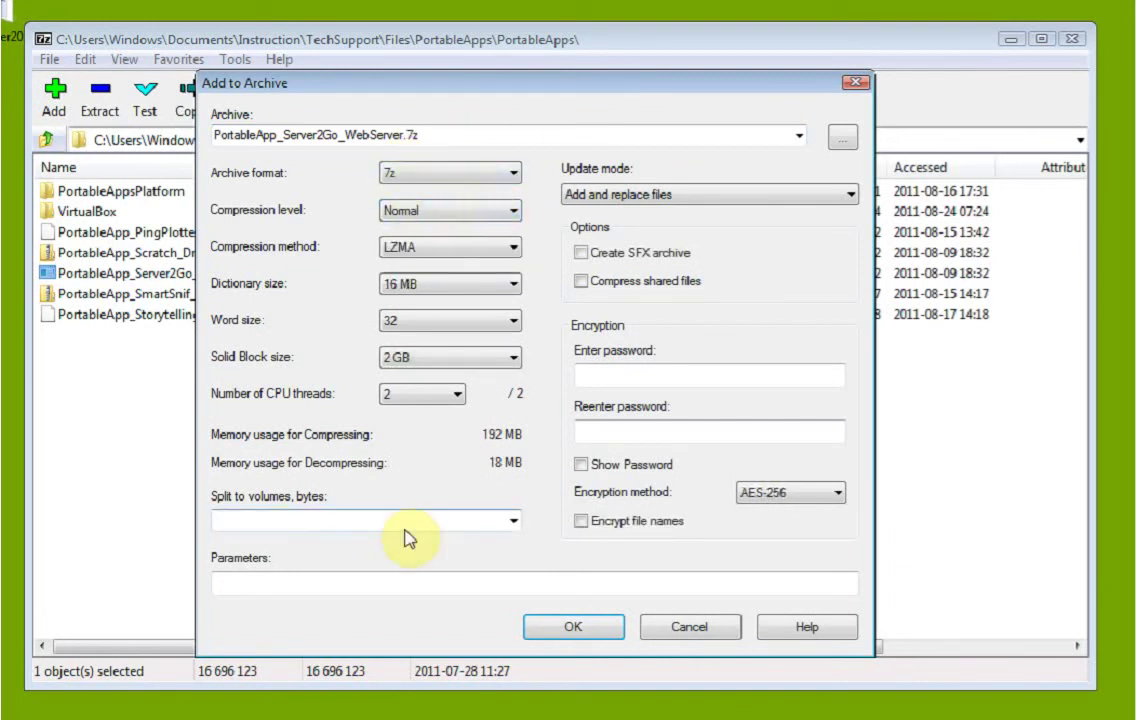
click(289, 521)
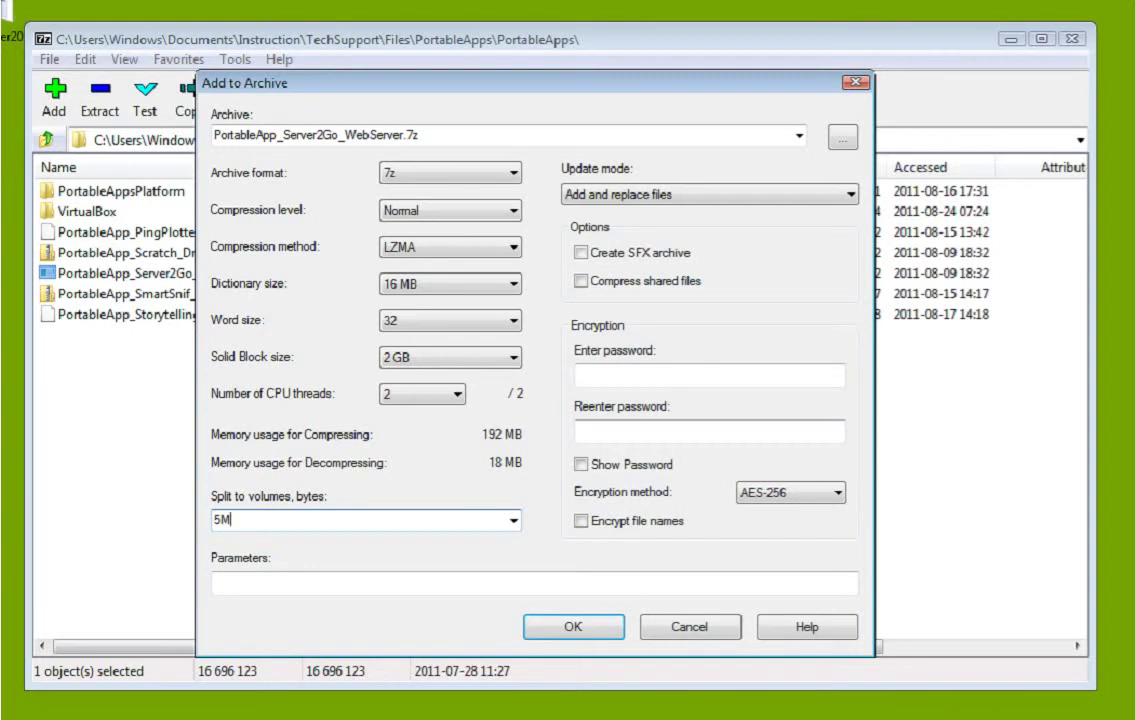
click(588, 630)
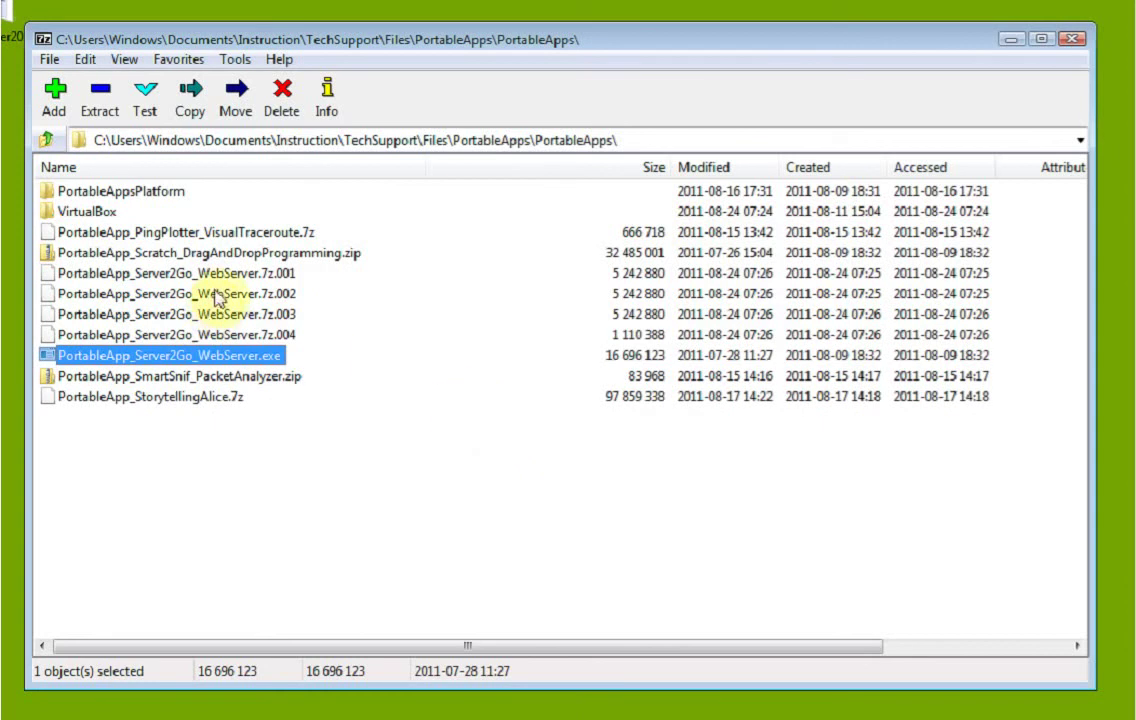
Select Server2Go volumes .7z.001 through .7z.004 and move them to the Recycle Bin.
click(216, 272)
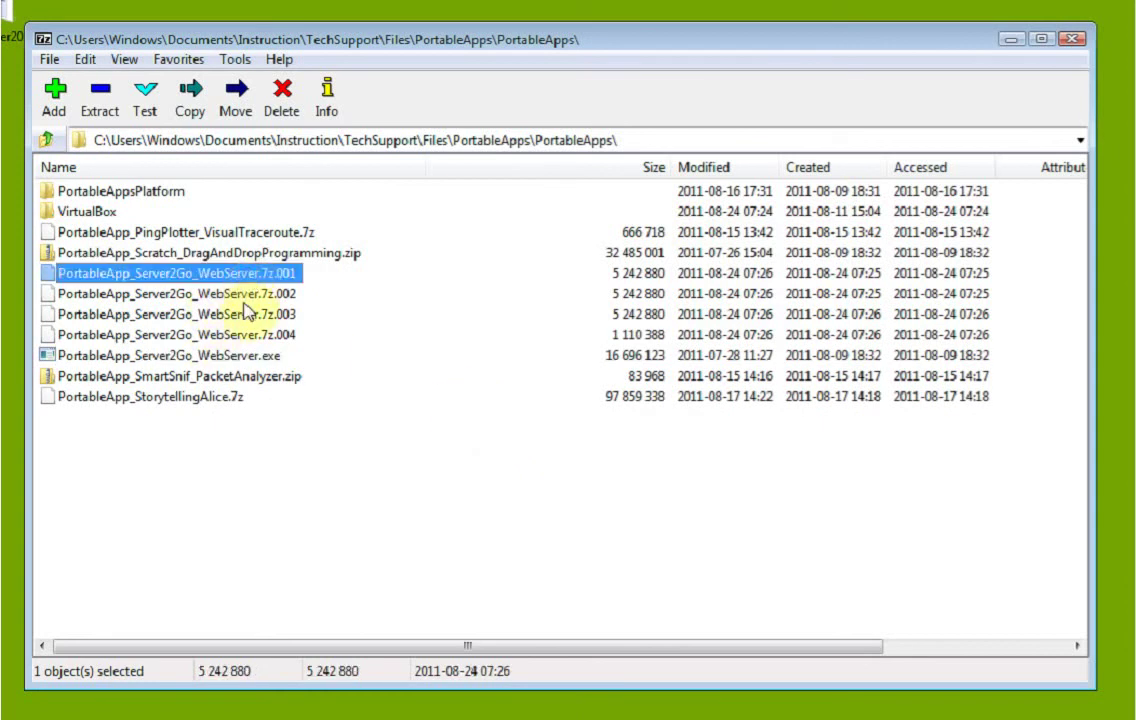
shift+click(254, 332)
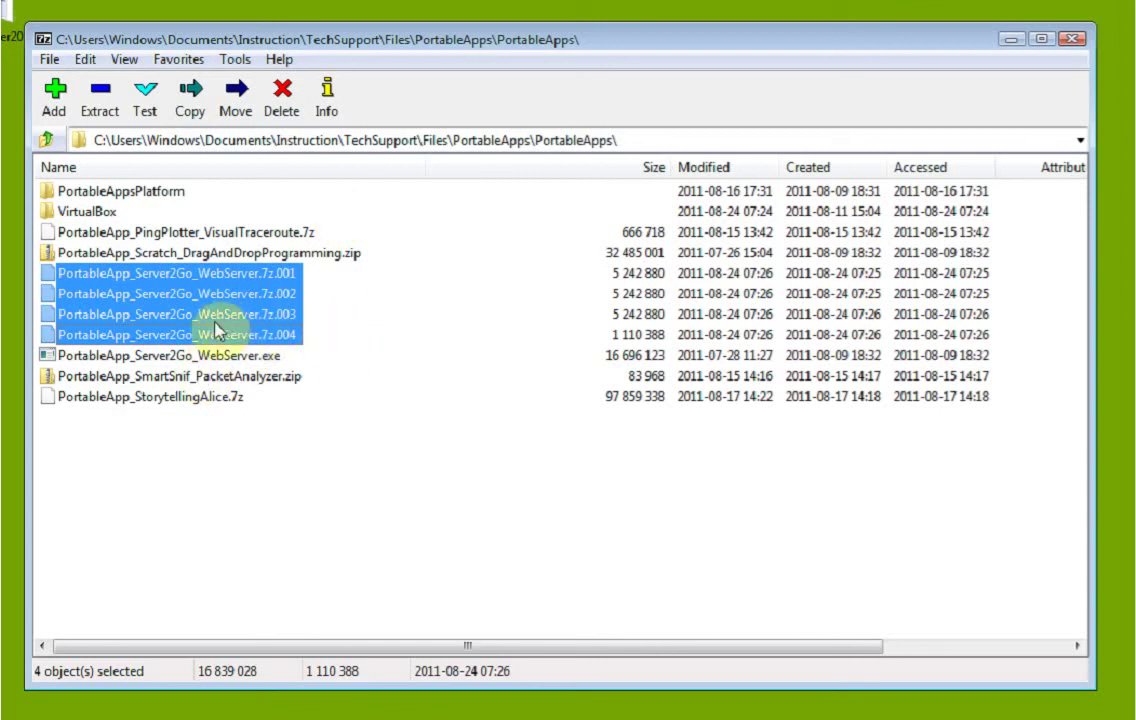
drag(223, 325, 175, 313)
right_click(175, 313)
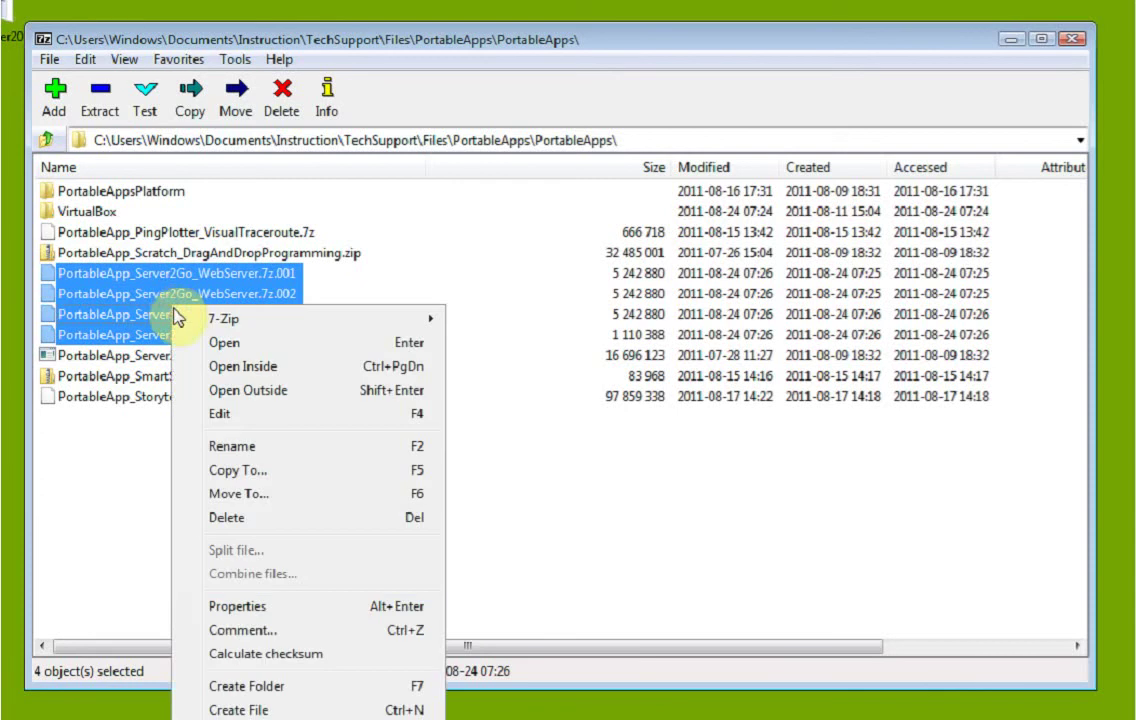
click(336, 518)
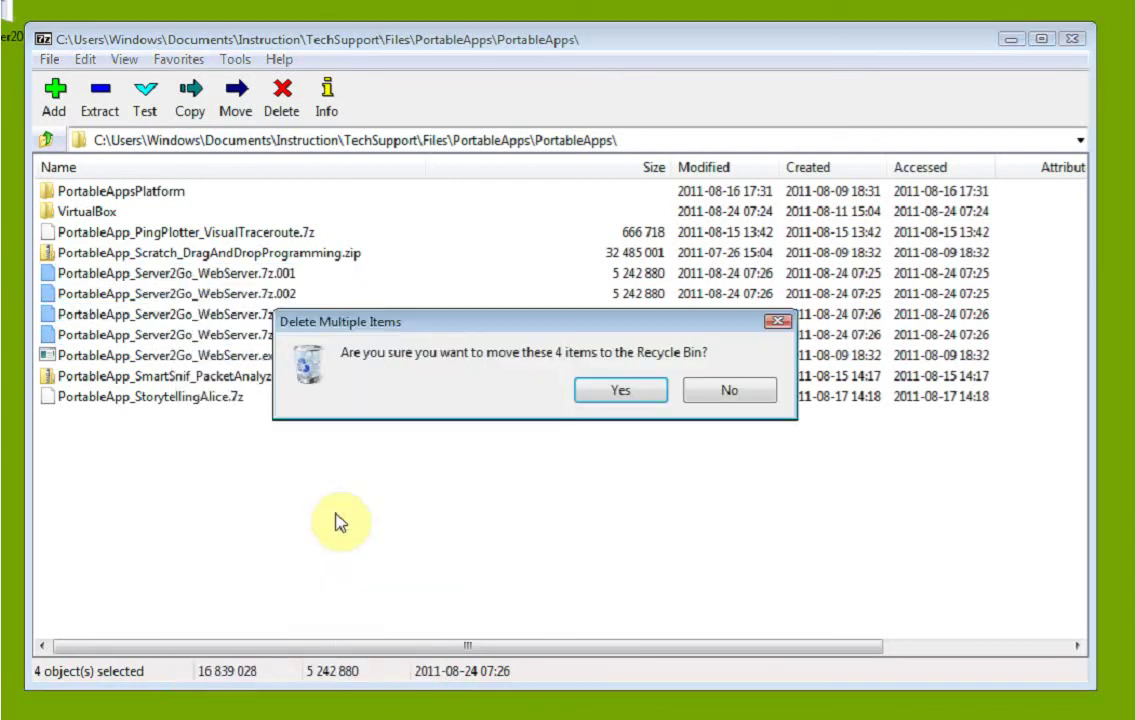
click(537, 389)
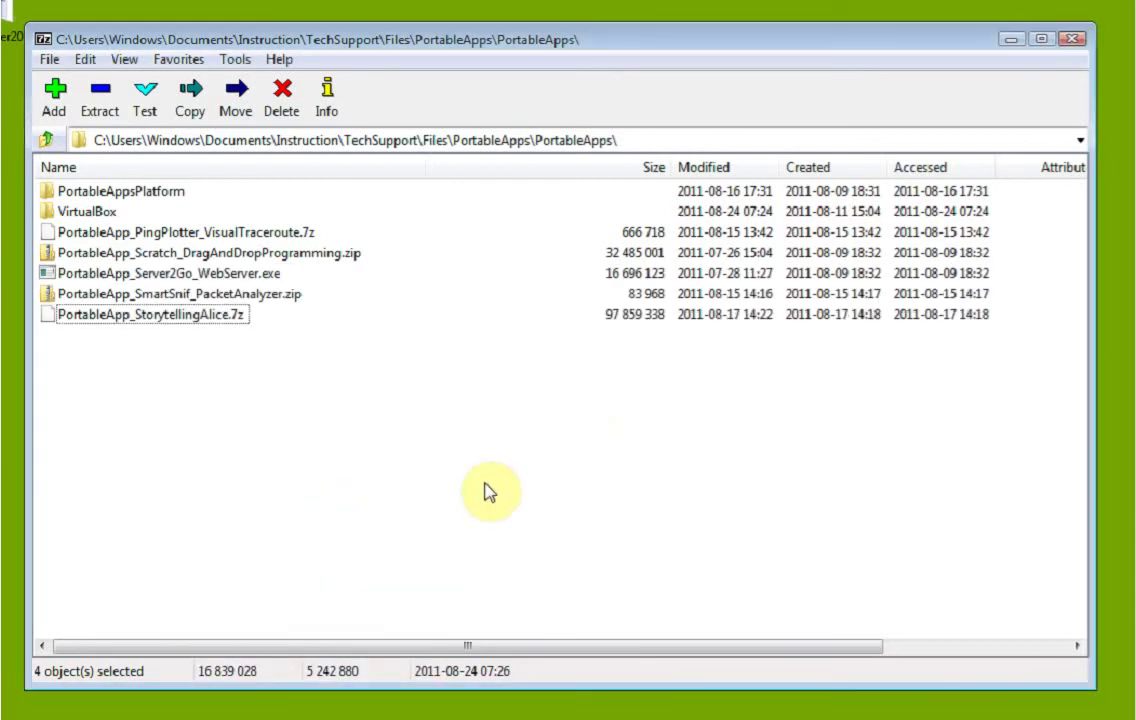